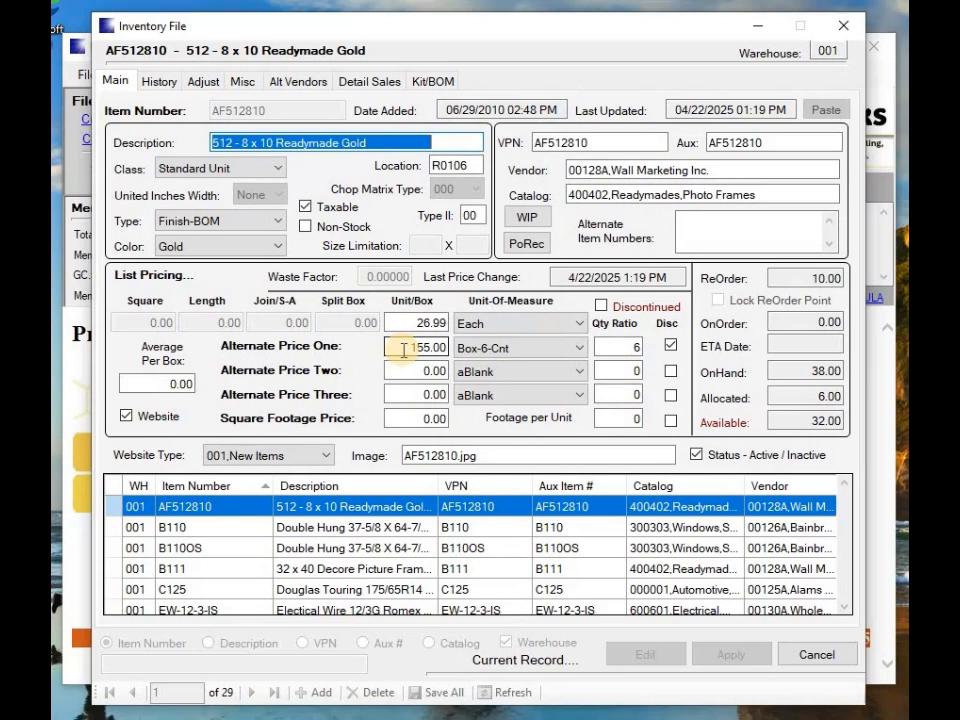
# Review the Finish-BOM assembly components of item AF512810 and return to its main record.
pyautogui.click(434, 84)
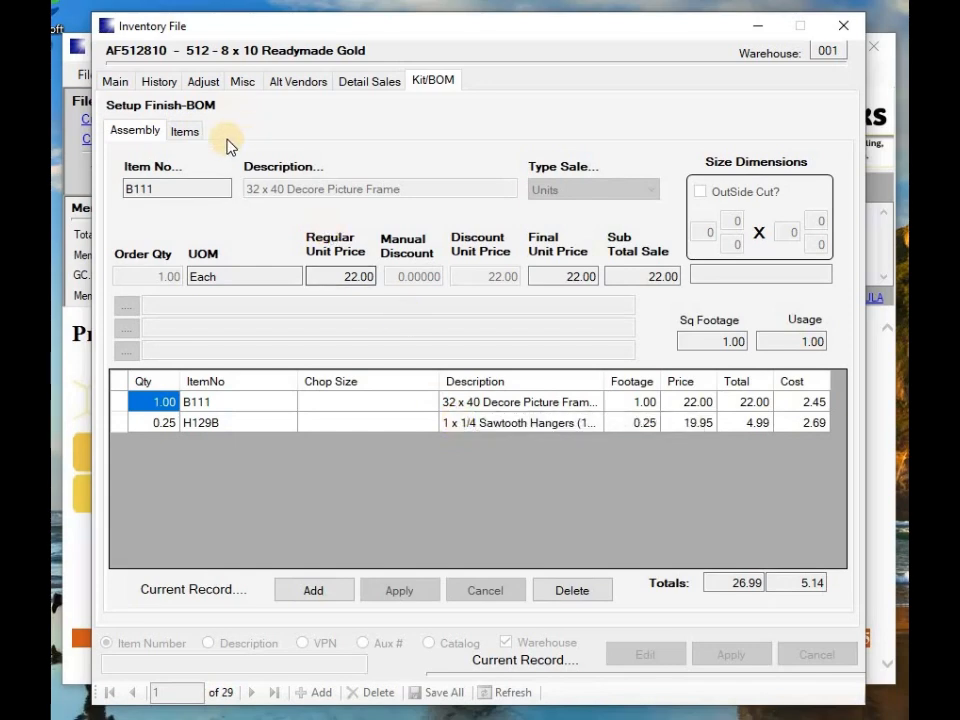
pyautogui.click(117, 80)
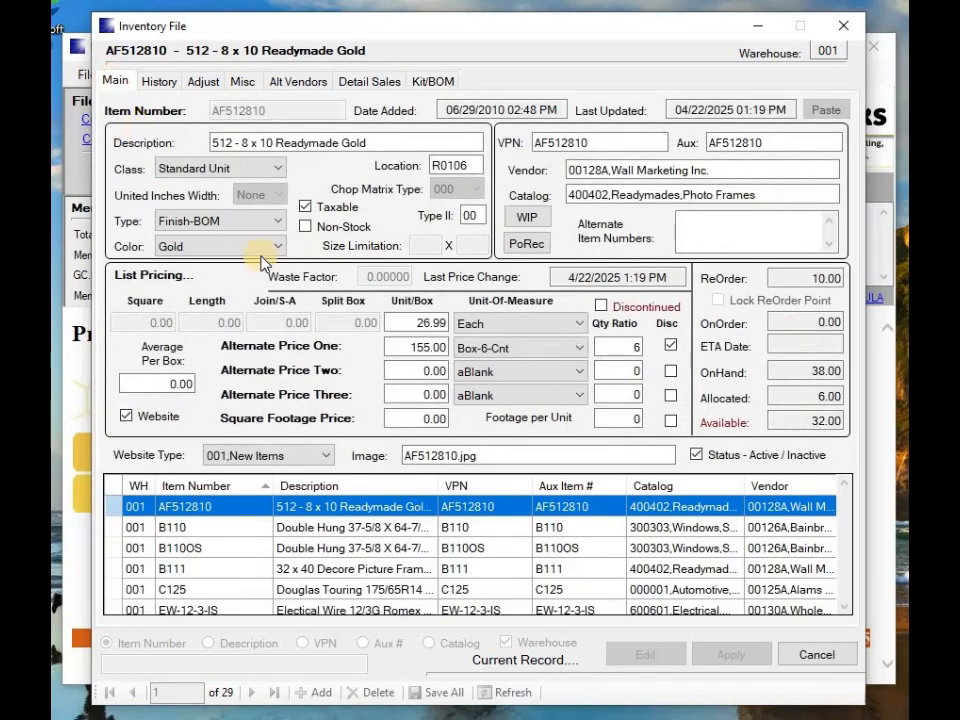
# Open the work-in-process inquiry for AF512810 and filter its allocations through July 5, 2025.
pyautogui.click(540, 226)
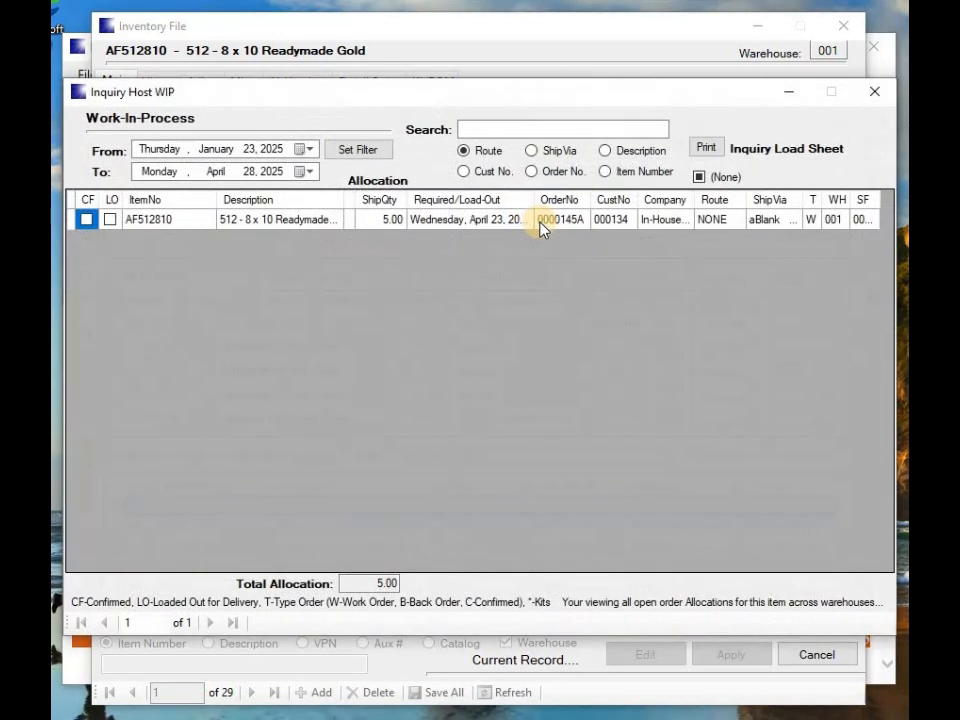
pyautogui.click(309, 171)
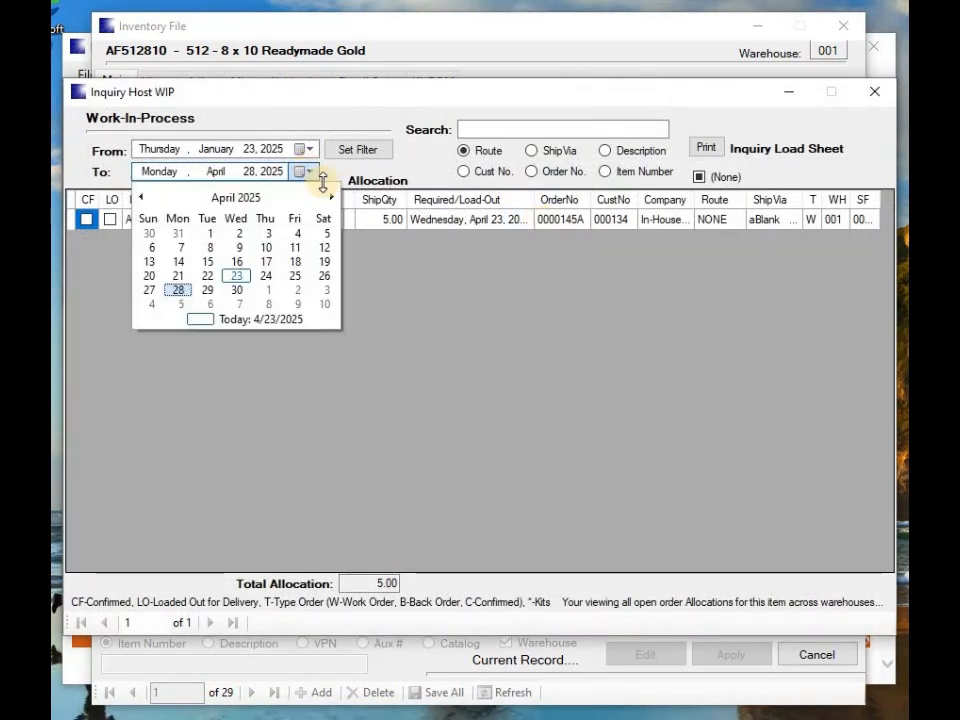
pyautogui.click(332, 197)
pyautogui.click(332, 197)
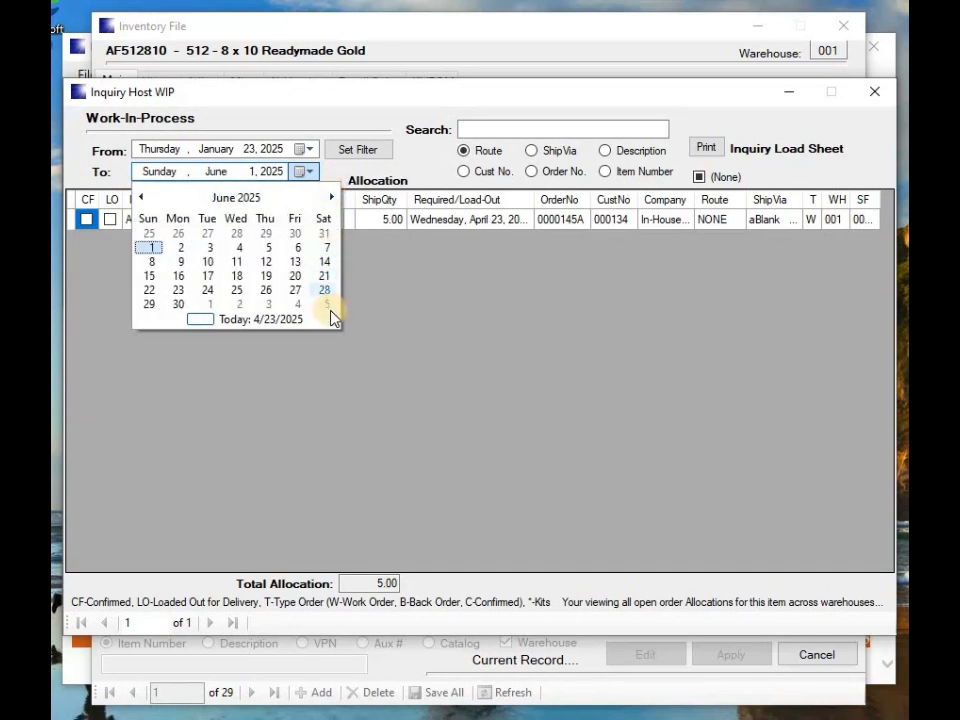
pyautogui.click(327, 305)
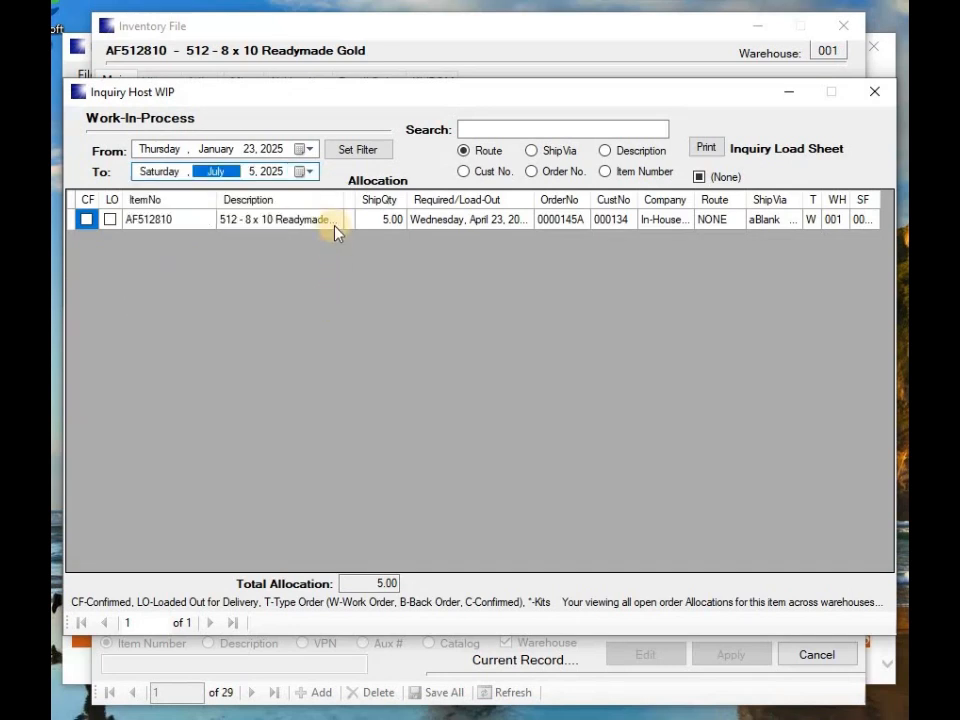
pyautogui.click(362, 150)
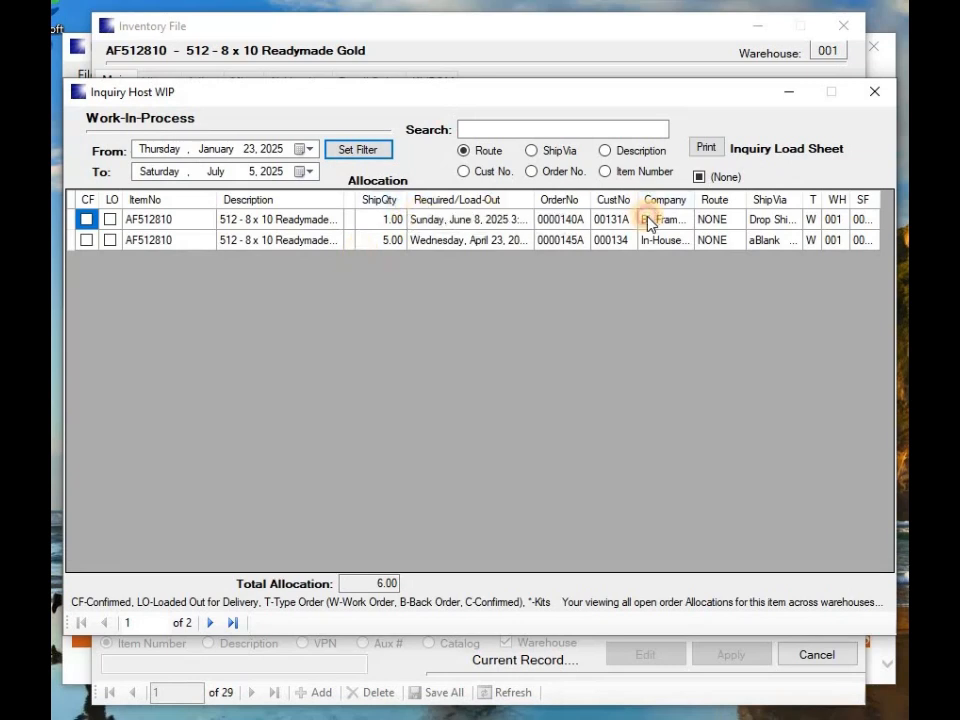
# Preview the BL Frame Shop work order from the allocation list with Print Automation off, then close the preview and print dialog.
pyautogui.click(680, 222)
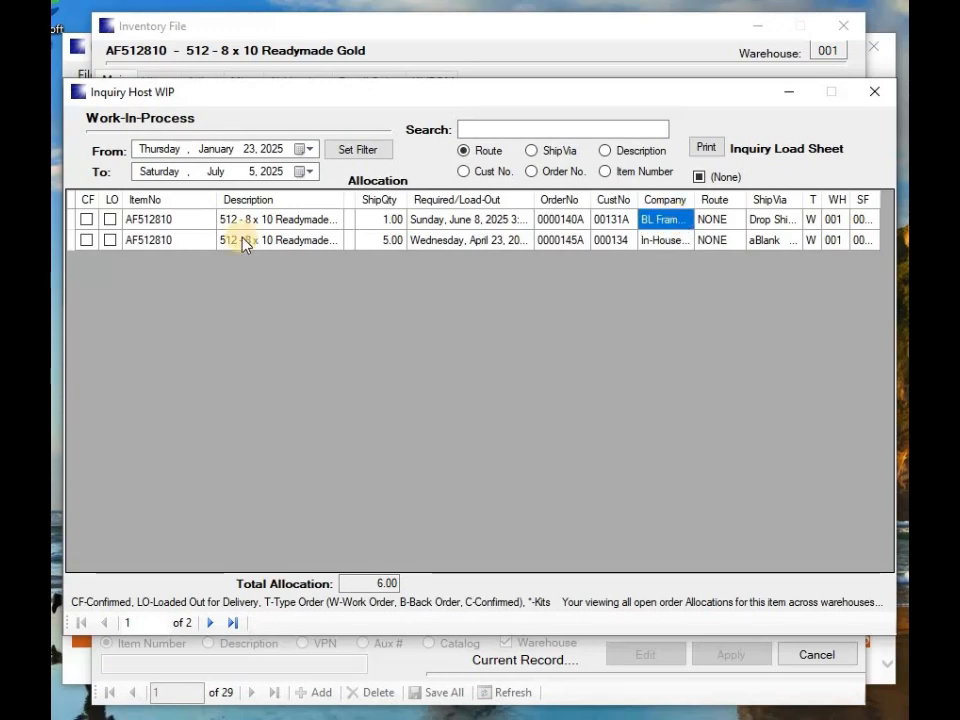
pyautogui.doubleClick(563, 220)
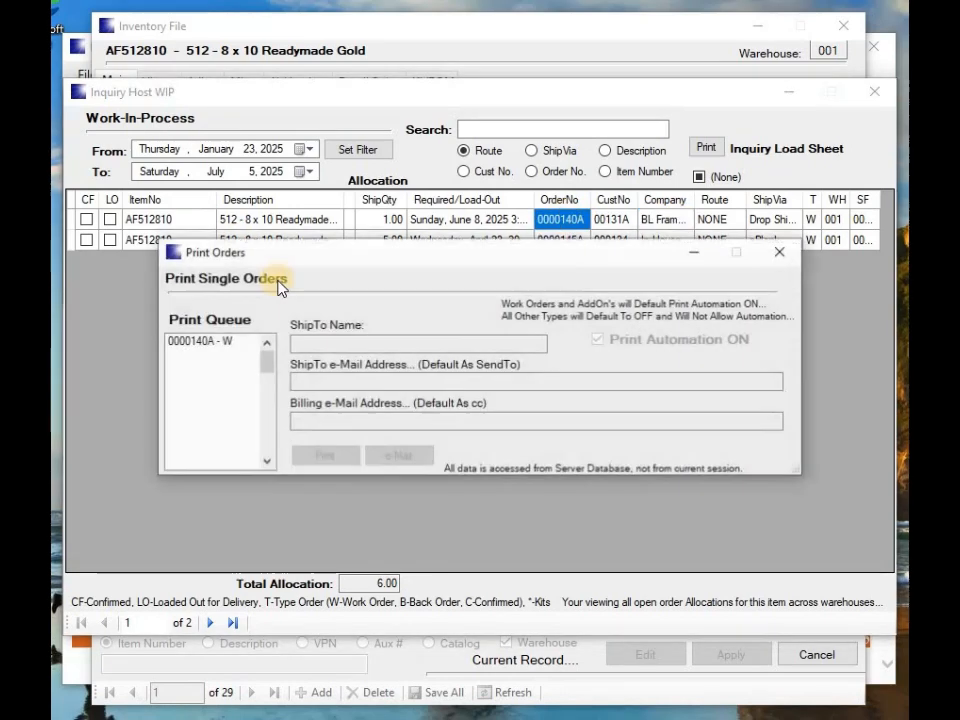
pyautogui.click(184, 343)
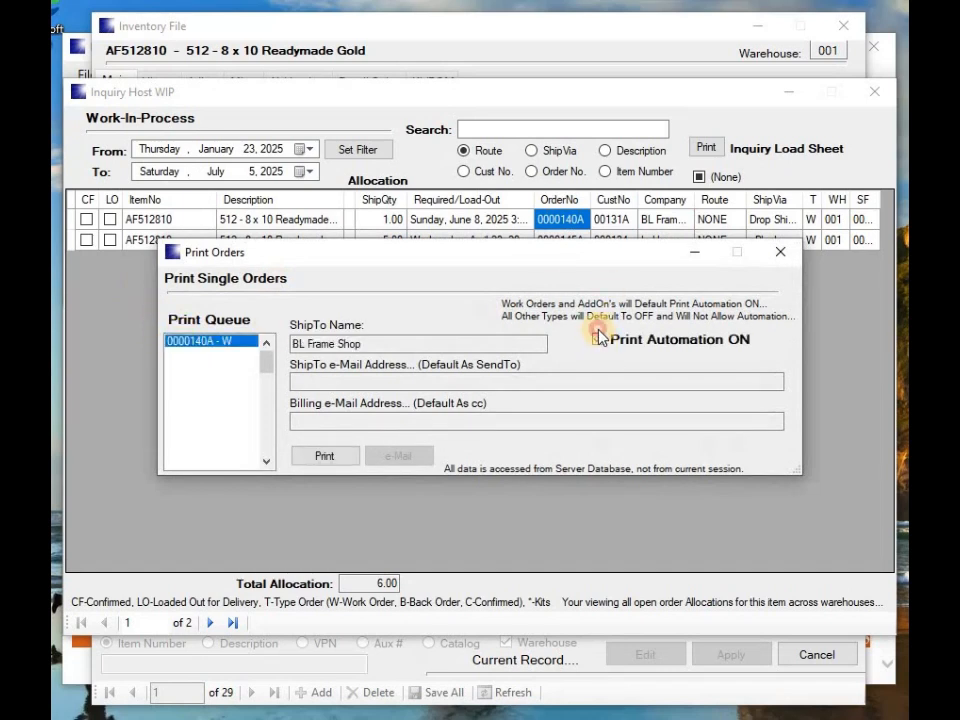
pyautogui.click(335, 456)
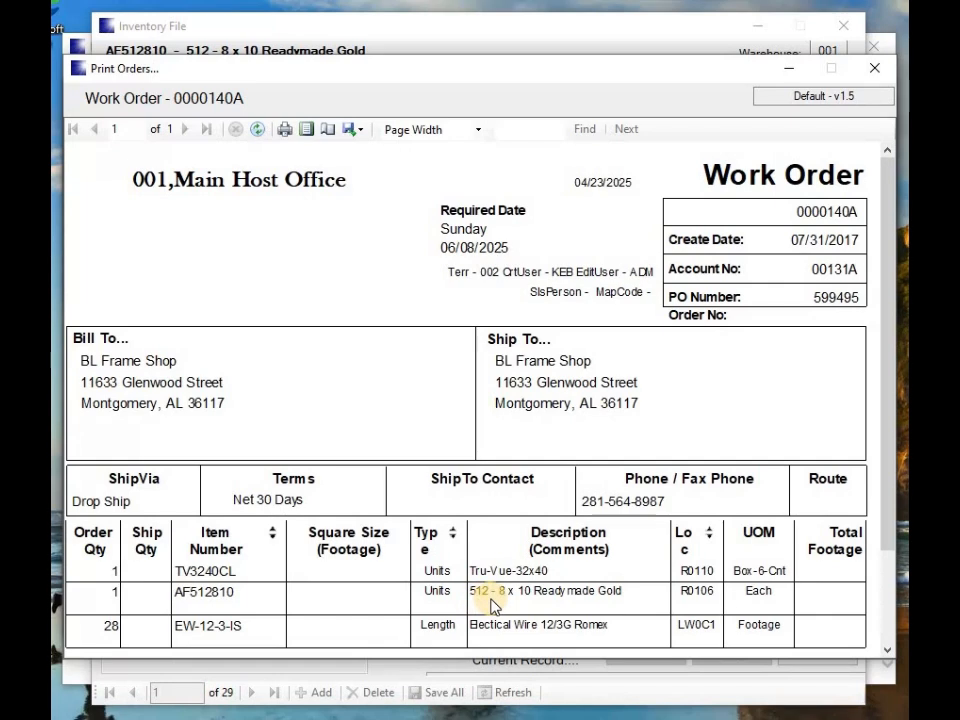
pyautogui.click(872, 70)
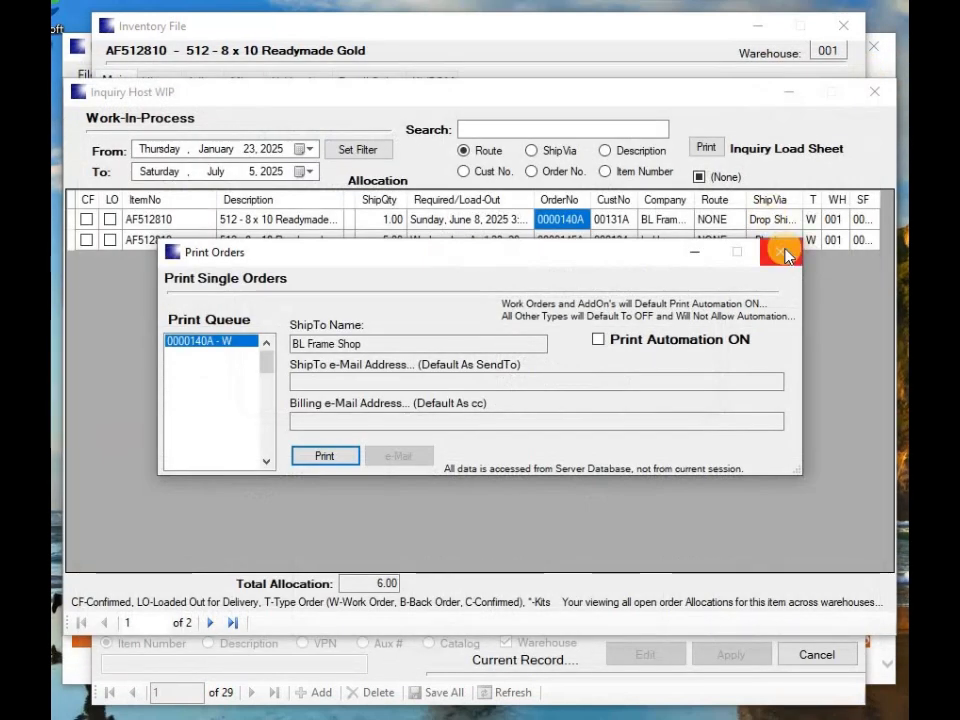
pyautogui.click(781, 252)
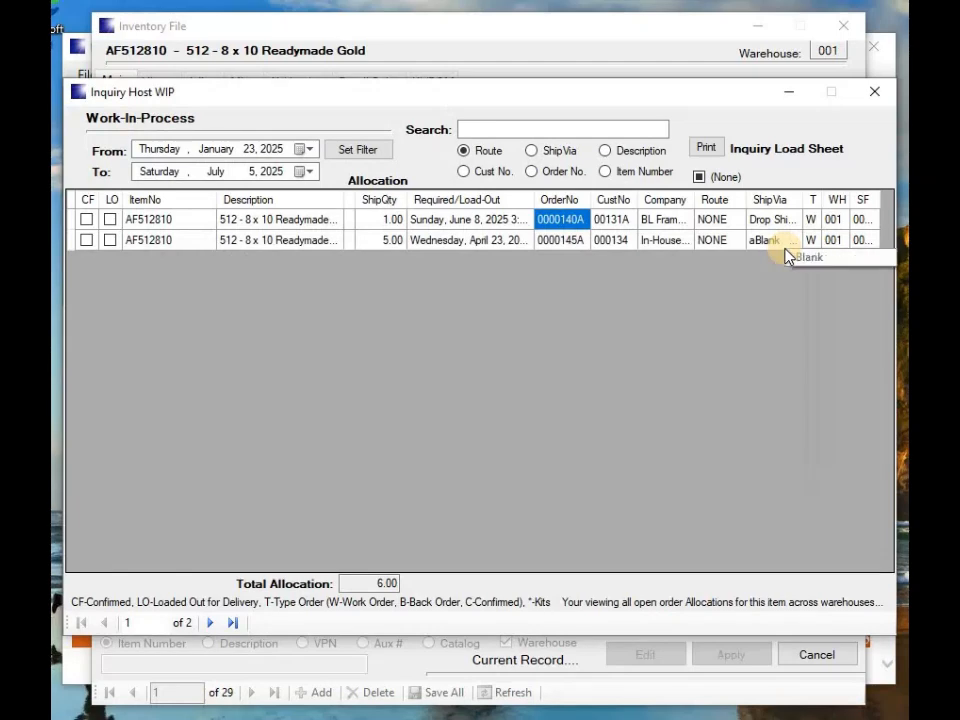
# Preview the In-House BOM work order with Print Automation off, examine its item lines, and close the preview and inquiry.
pyautogui.doubleClick(565, 248)
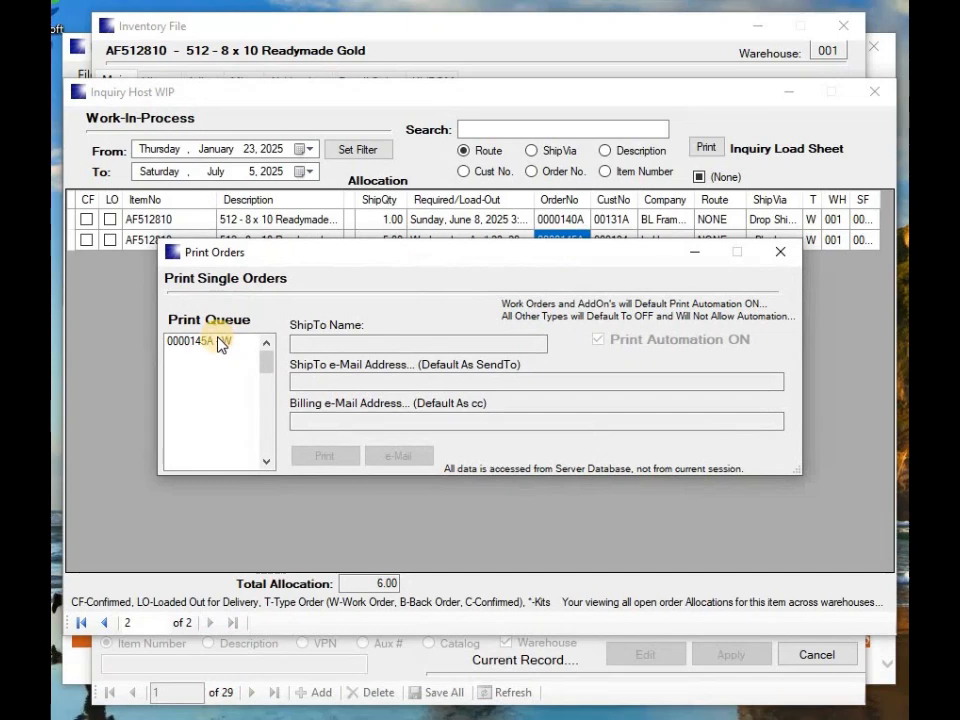
pyautogui.click(214, 342)
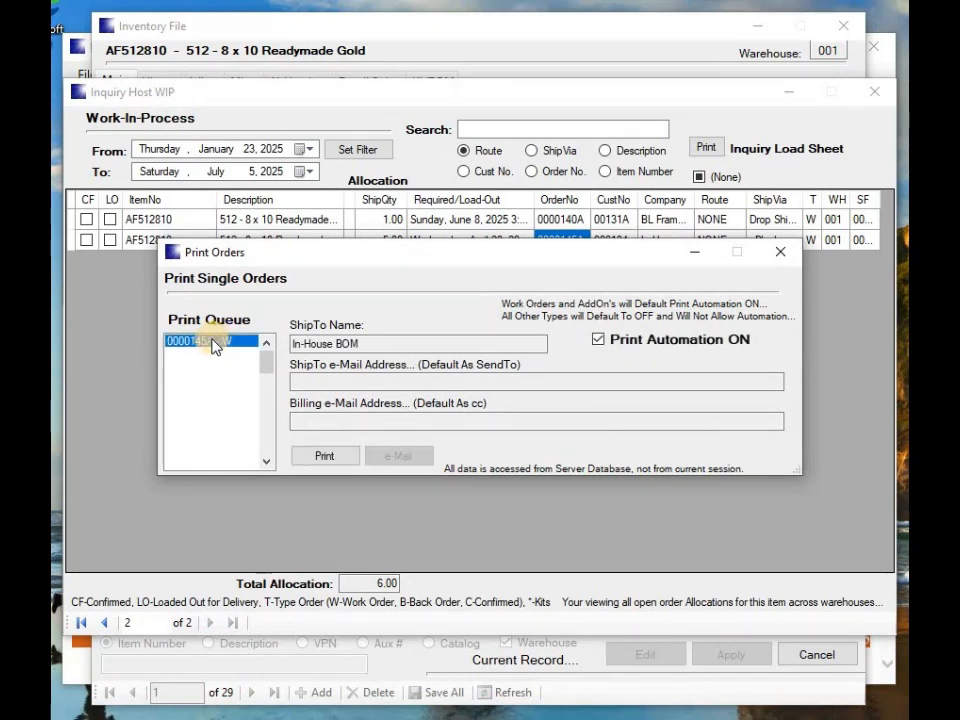
pyautogui.click(597, 341)
pyautogui.click(352, 456)
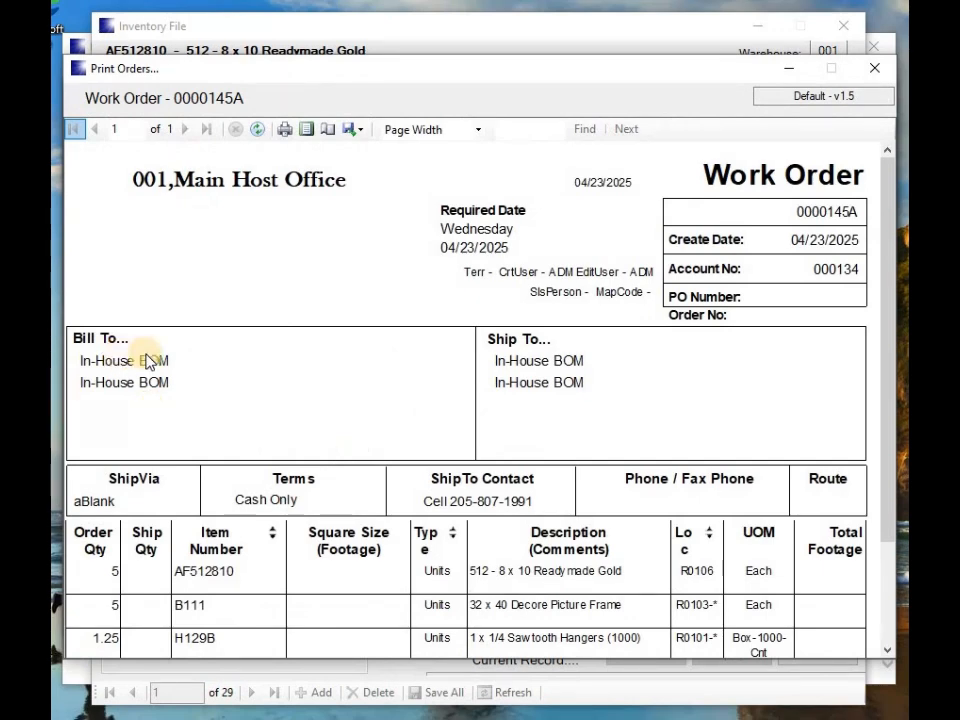
pyautogui.moveTo(889, 348); pyautogui.dragTo(903, 454)
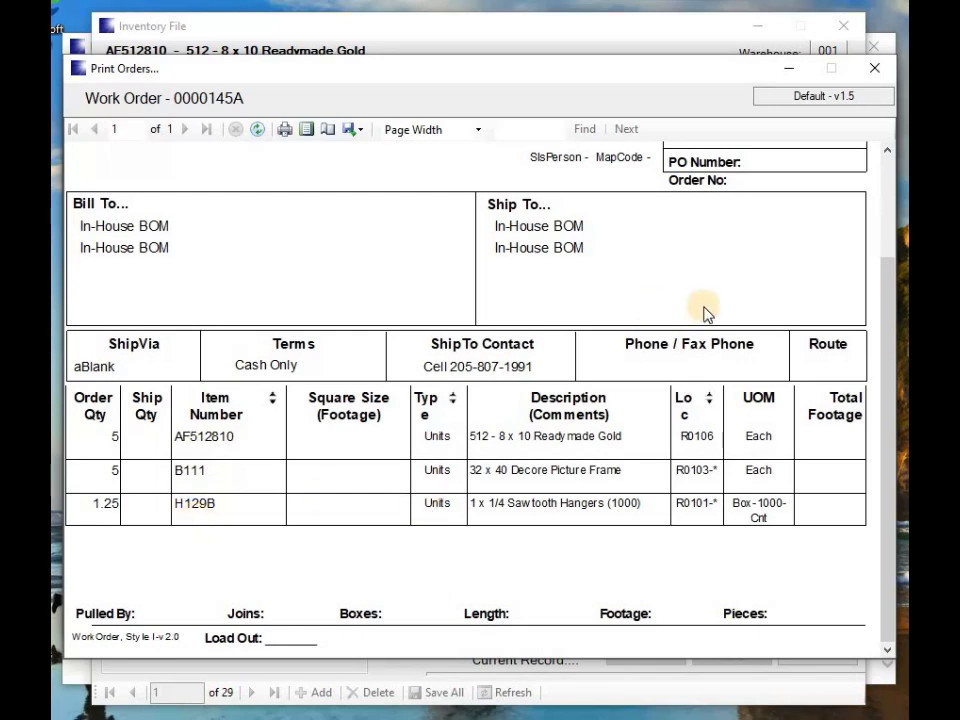
pyautogui.click(873, 72)
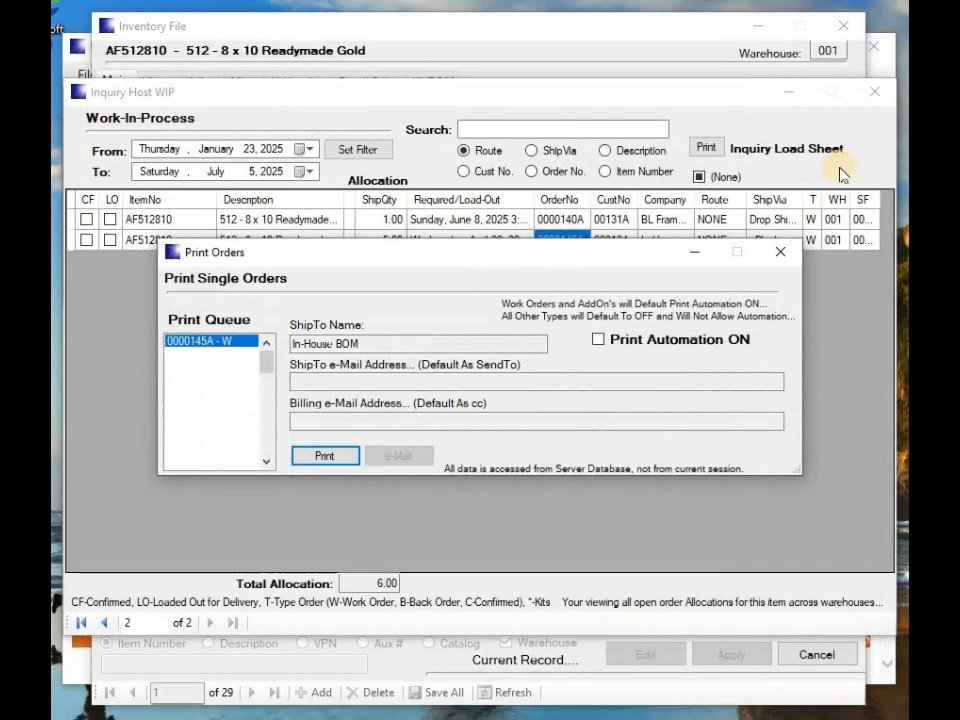
pyautogui.click(783, 255)
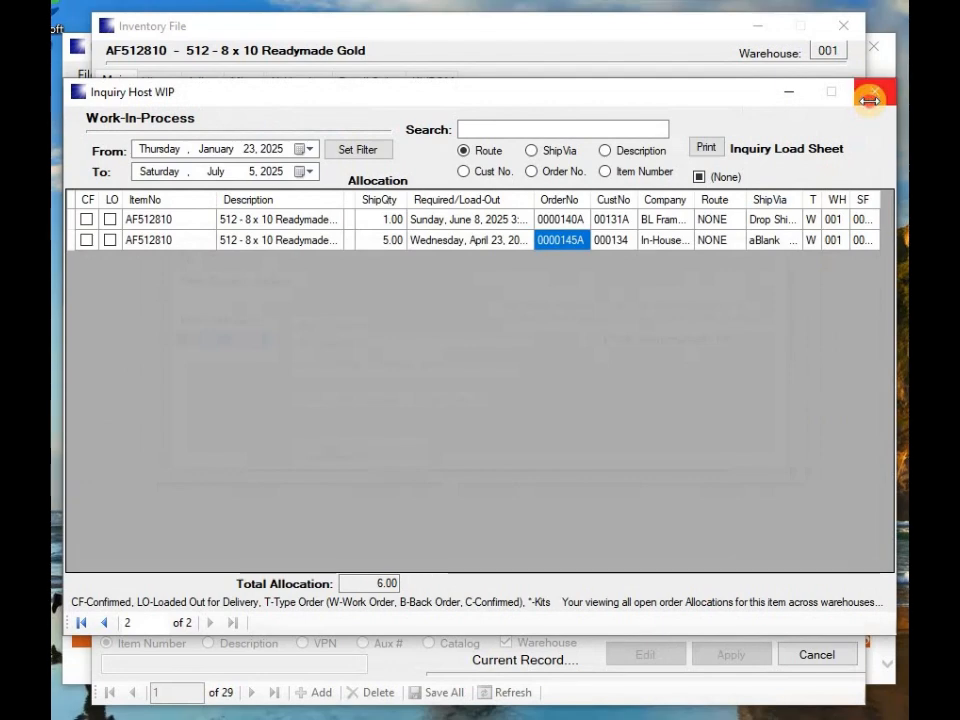
pyautogui.click(872, 92)
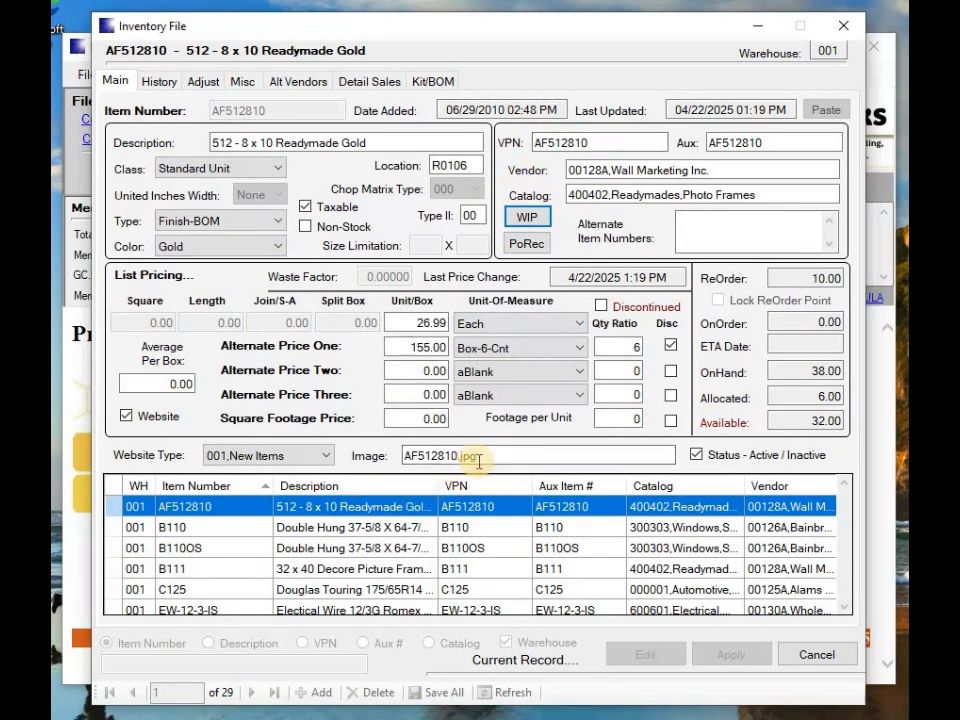
# Cancel out of the AF512810 record and open item KIT01, Build Transmission.
pyautogui.click(821, 656)
pyautogui.scroll(-6, 845, 607)
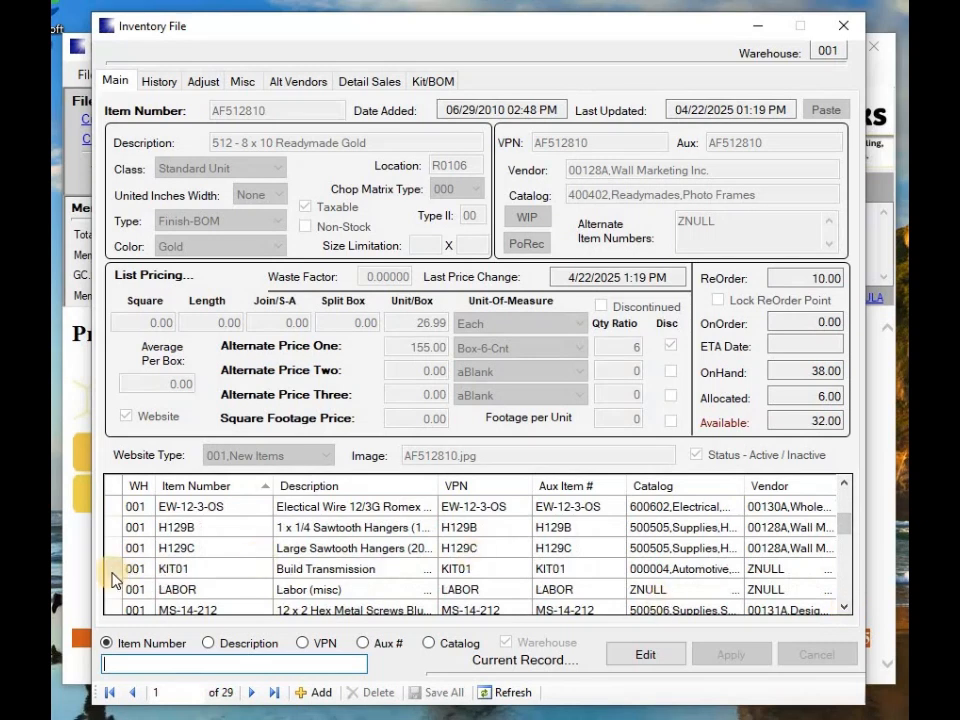
pyautogui.doubleClick(113, 575)
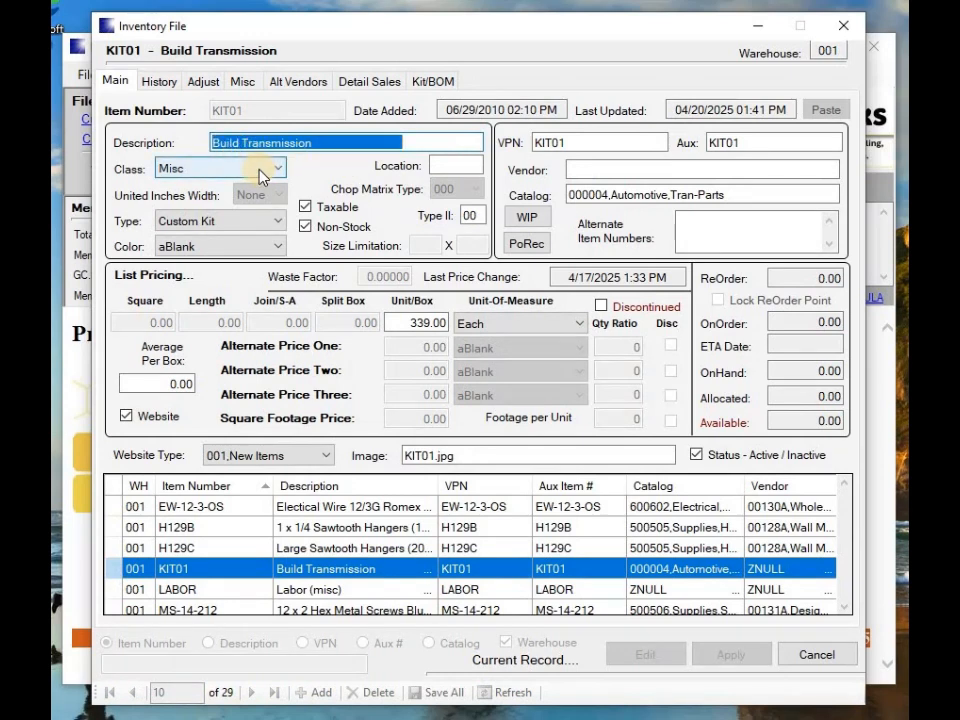
# Review the three transmission parts in KIT01's custom kit assembly and return to the main record.
pyautogui.click(436, 81)
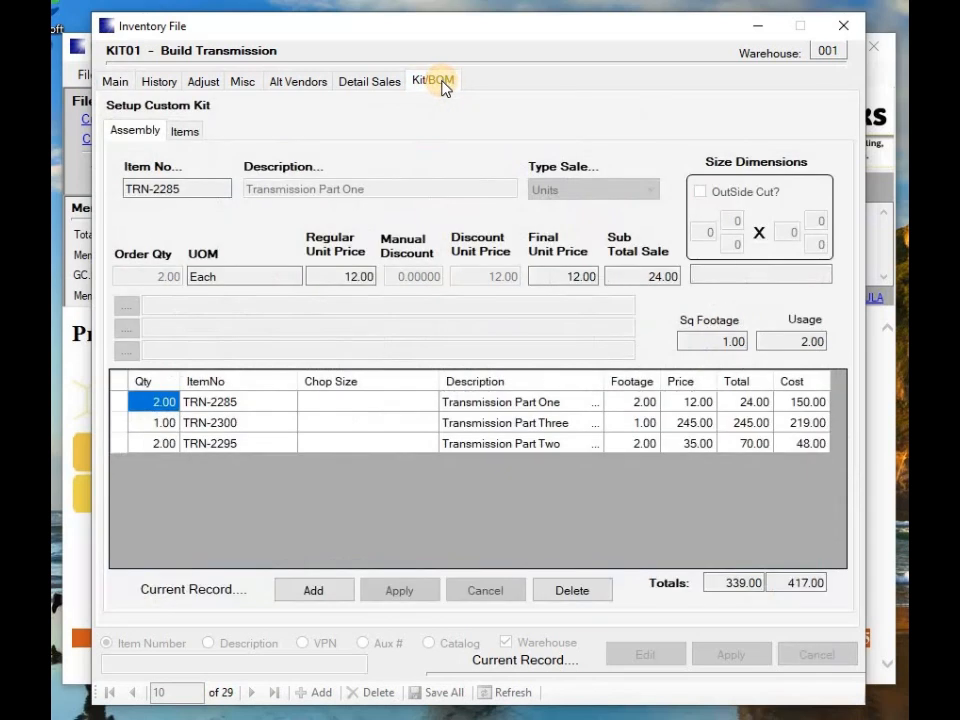
pyautogui.click(226, 402)
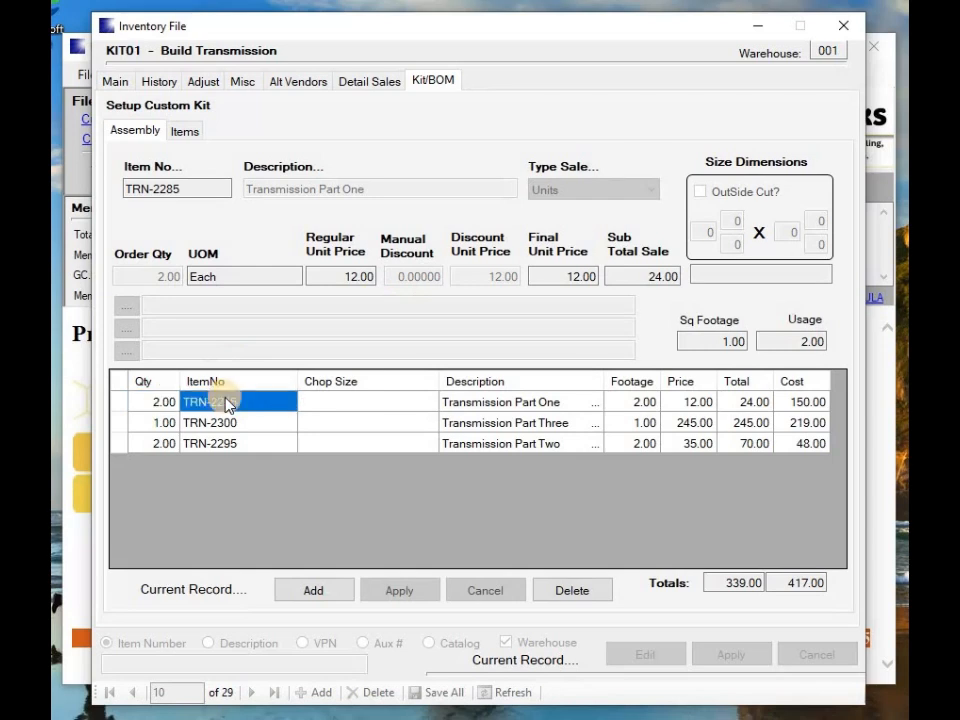
pyautogui.click(497, 425)
pyautogui.click(486, 441)
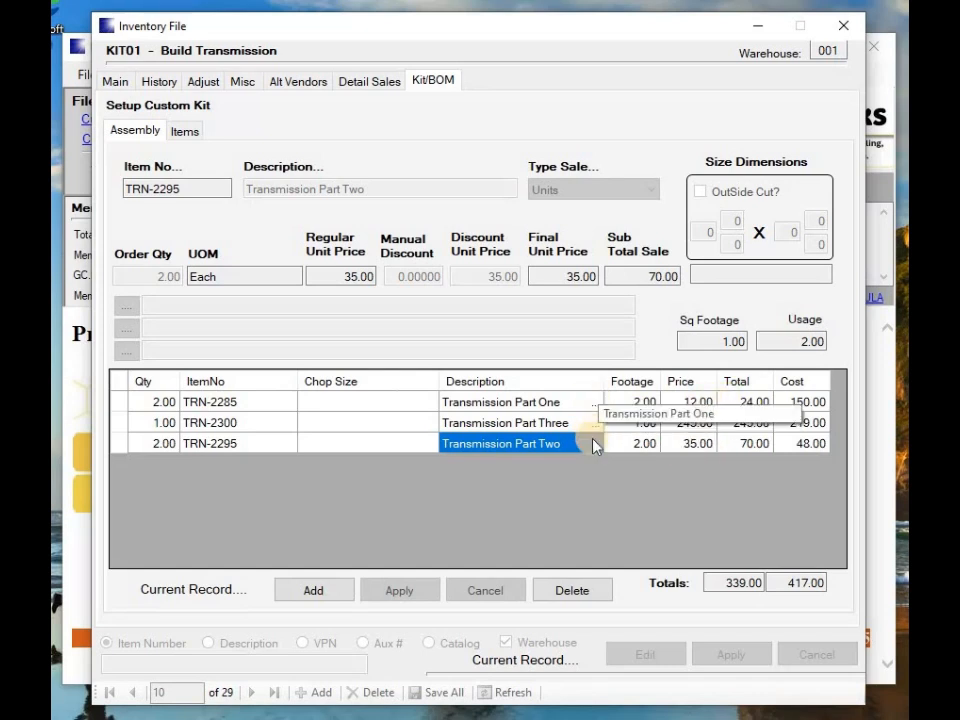
pyautogui.click(110, 81)
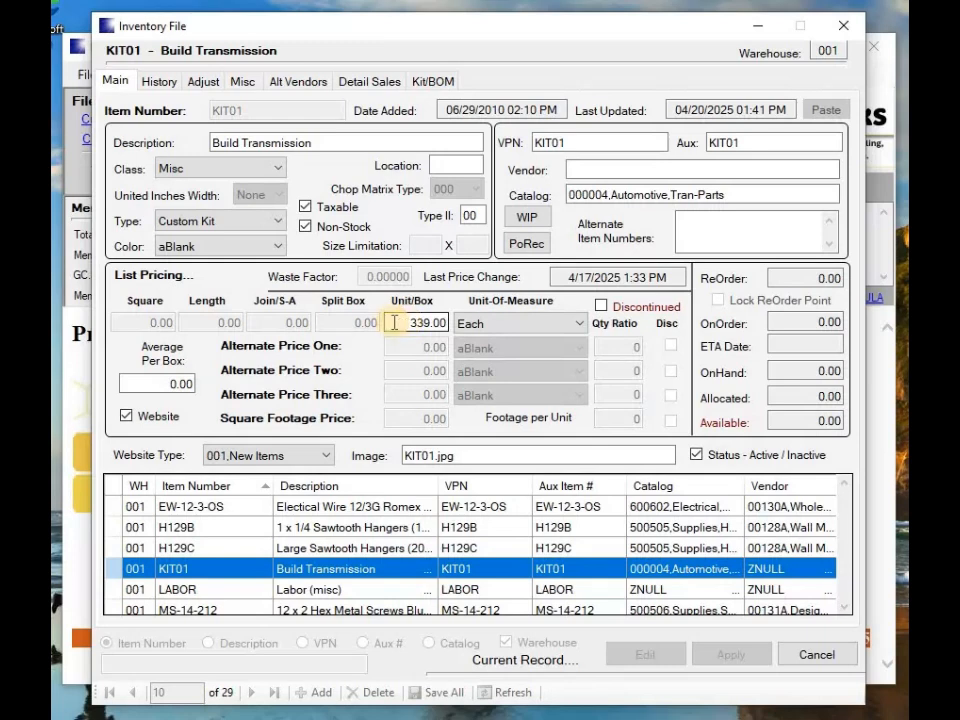
# Open the work-in-process inquiry for KIT01 and filter its allocations through July 26, 2025.
pyautogui.click(523, 216)
pyautogui.click(314, 174)
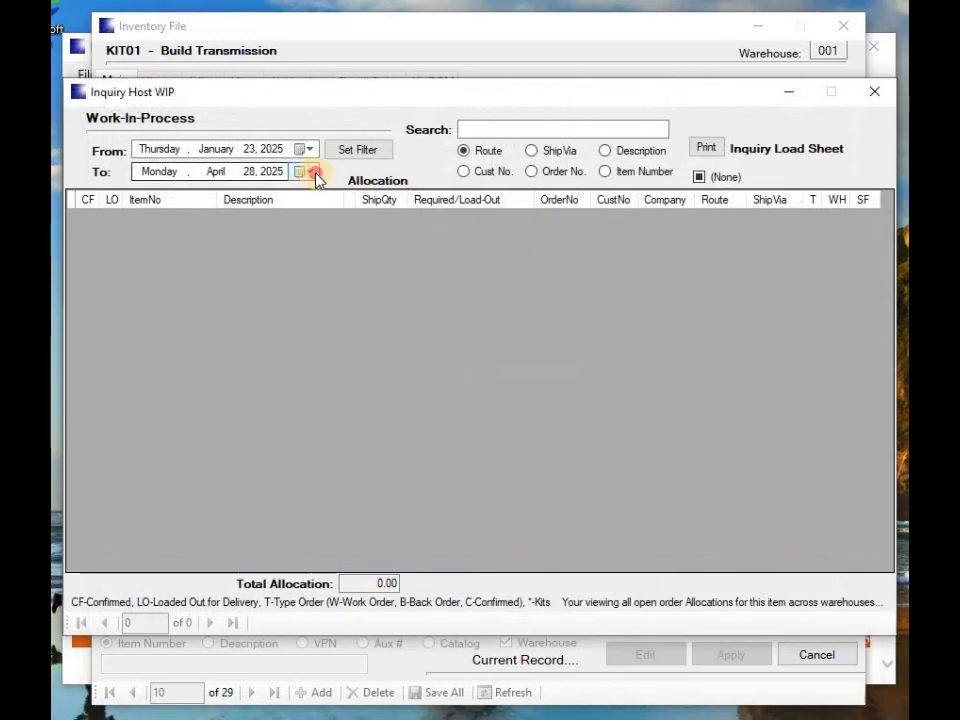
pyautogui.click(332, 197)
pyautogui.click(332, 199)
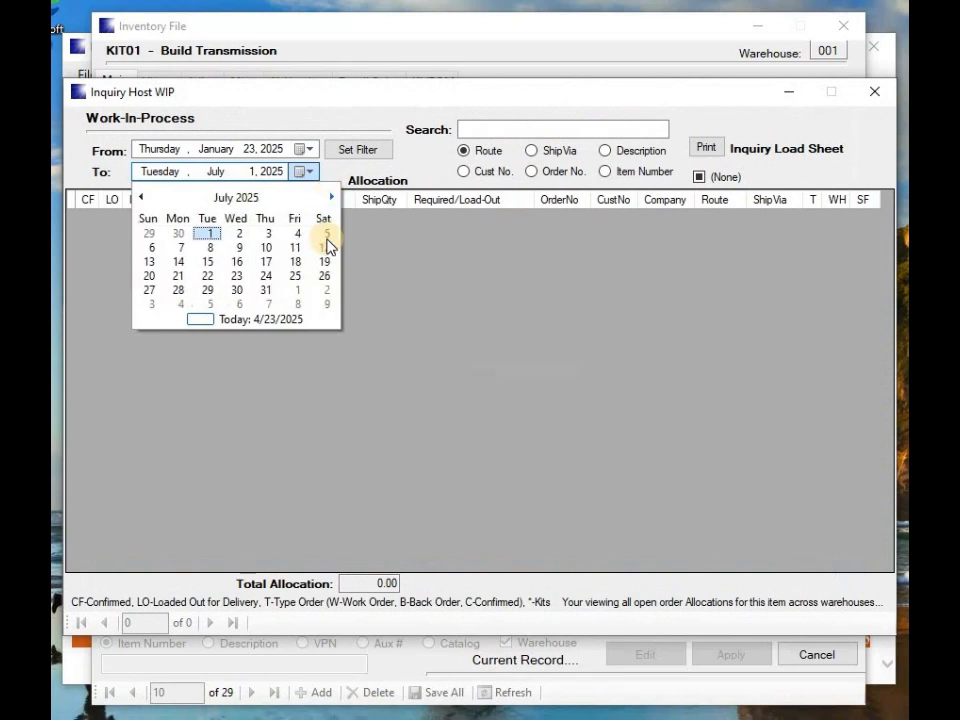
pyautogui.click(326, 276)
pyautogui.click(350, 157)
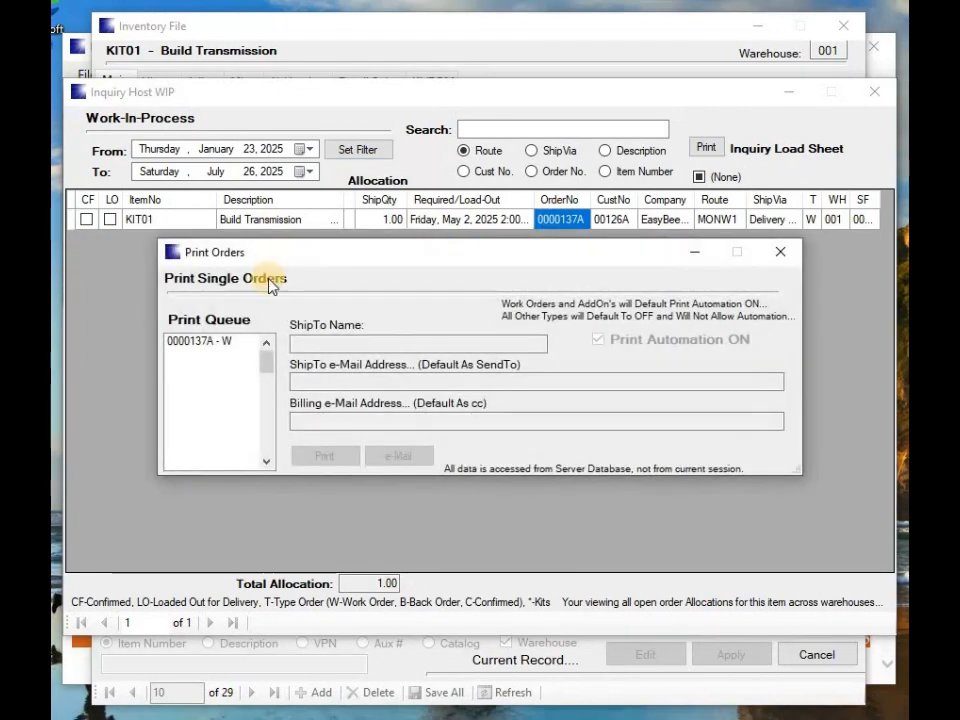
# Preview the EasyBee Software work order with Print Automation off, examine its kit component lines, and close the preview and inquiry.
pyautogui.click(222, 343)
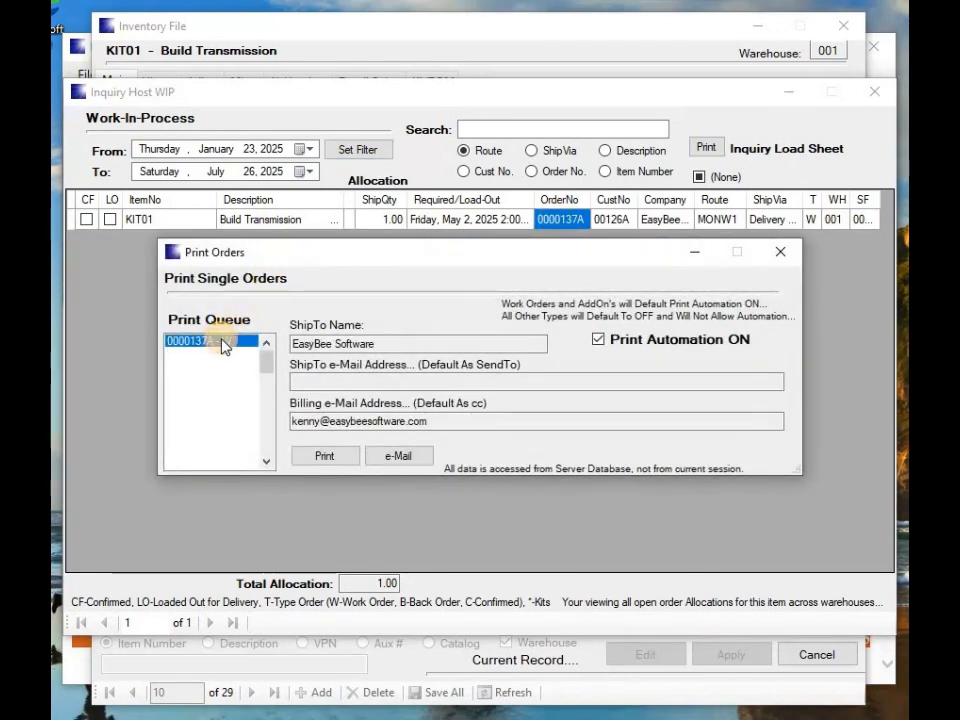
pyautogui.click(598, 340)
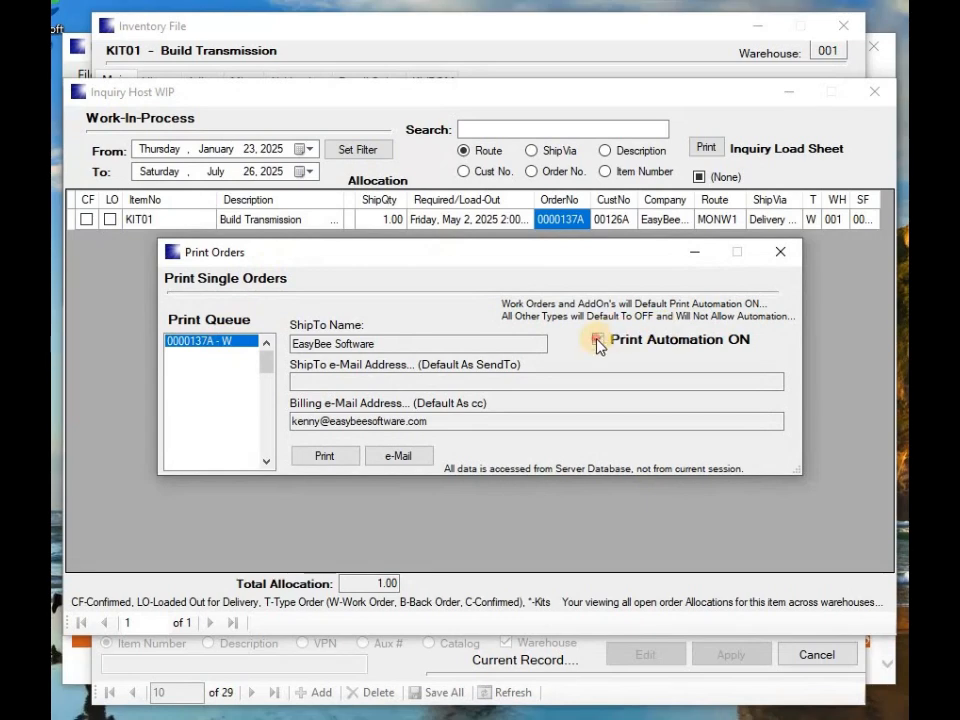
pyautogui.click(343, 458)
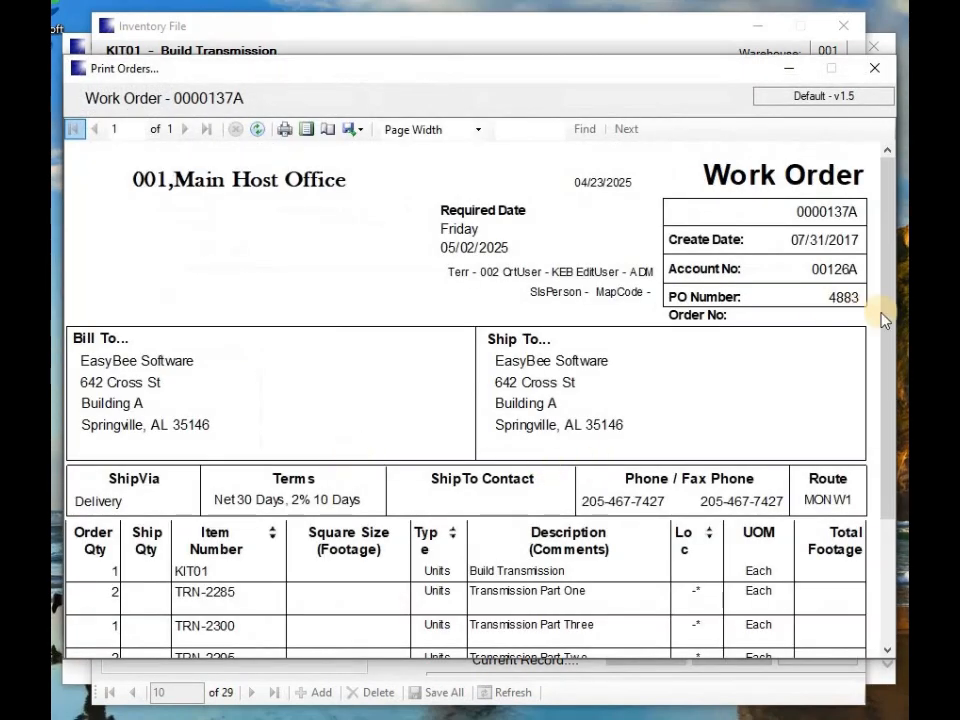
pyautogui.moveTo(890, 280); pyautogui.dragTo(890, 378)
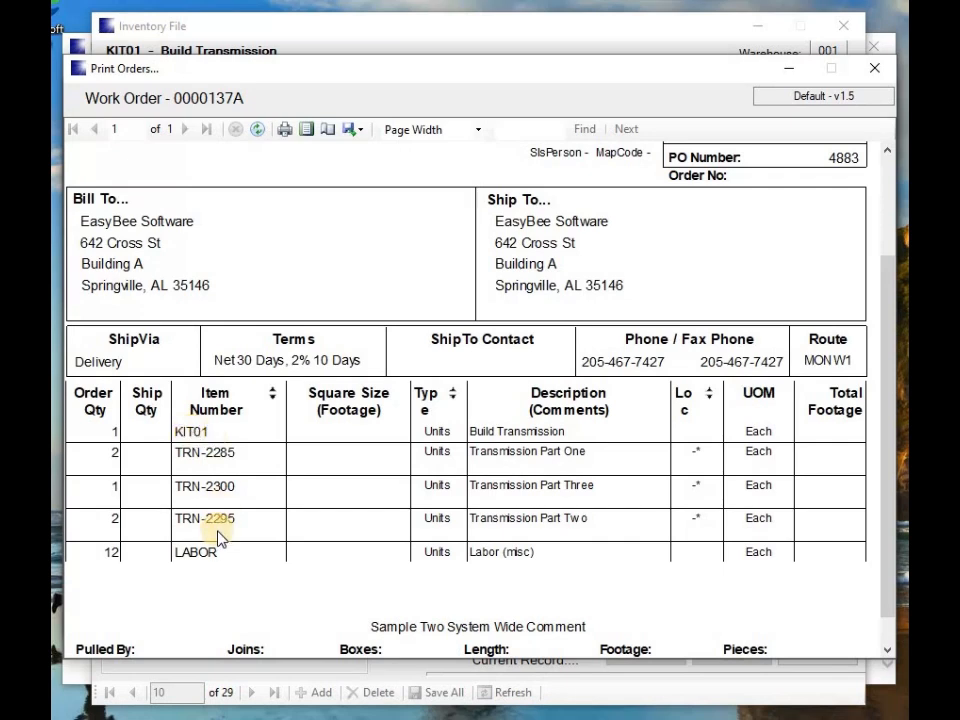
pyautogui.click(867, 72)
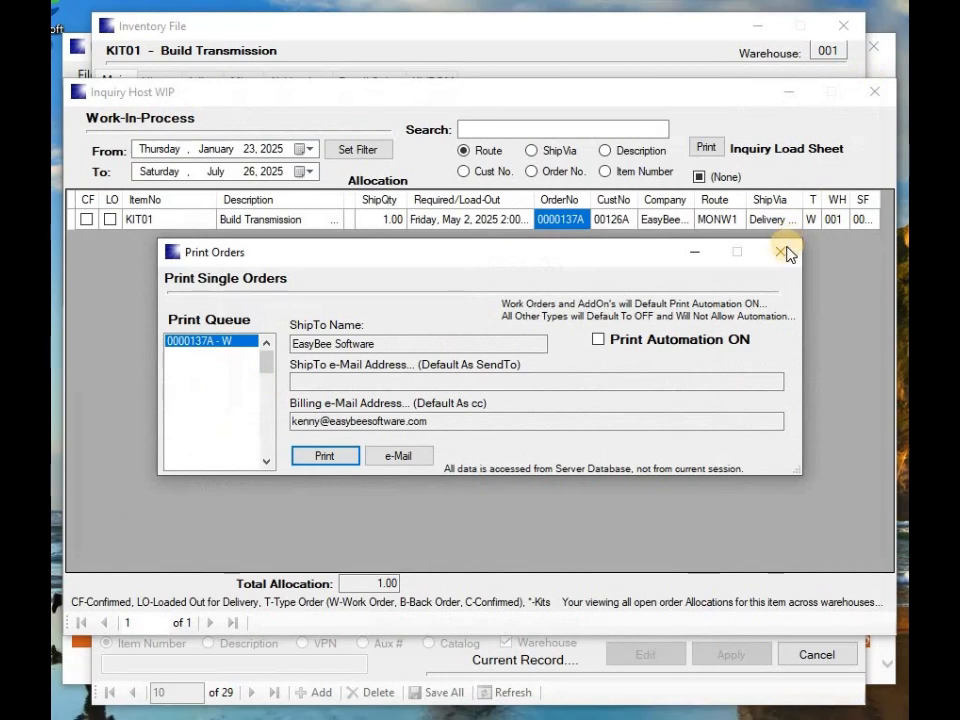
pyautogui.click(787, 254)
pyautogui.click(874, 92)
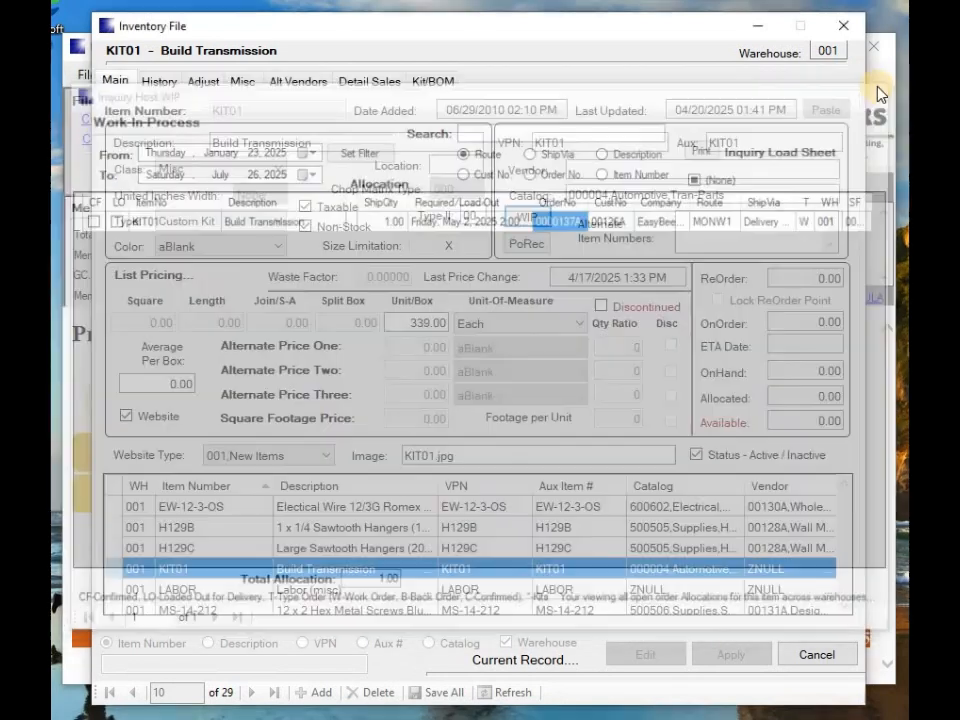
# Minimize the inventory record and load the EasyBee Software order for single-order confirmation by its order number.
pyautogui.click(755, 28)
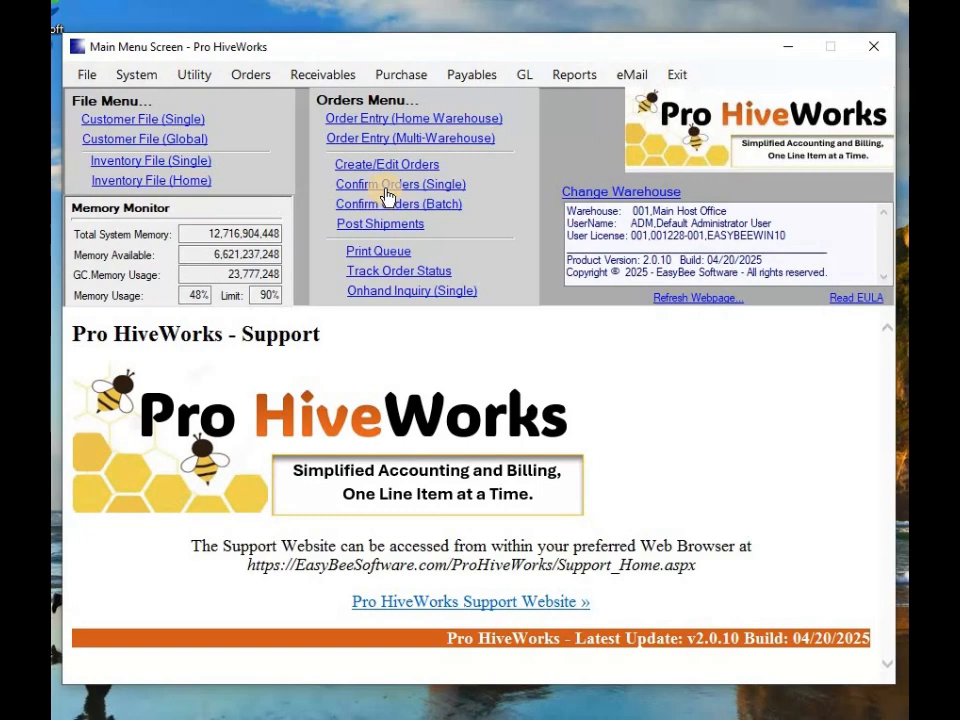
pyautogui.click(386, 186)
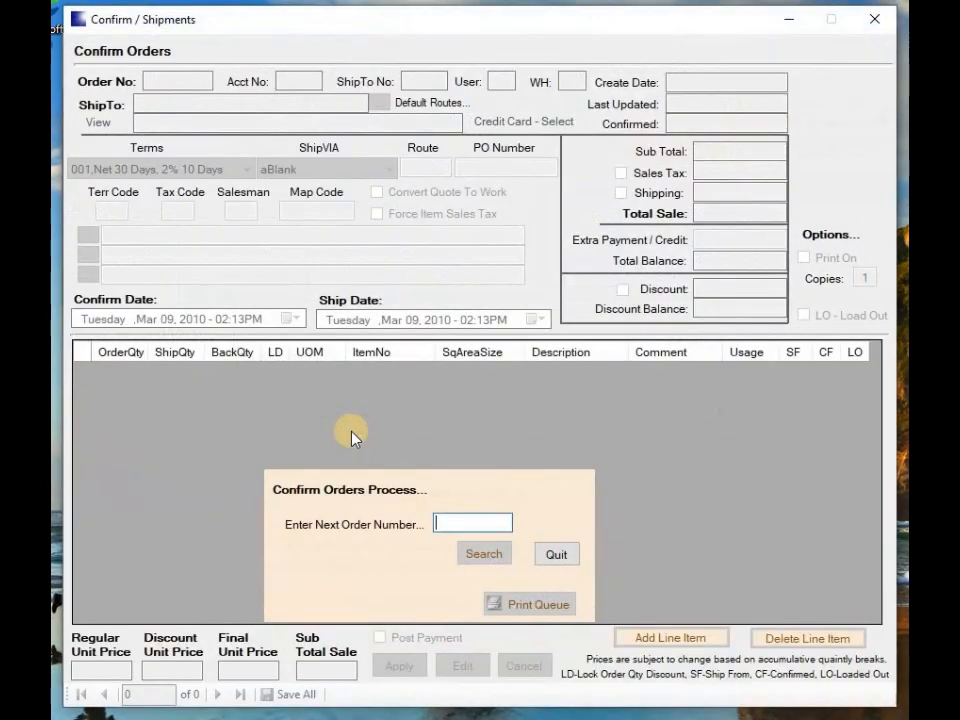
pyautogui.write('137A')
pyautogui.press('Tab')
pyautogui.press('Return')
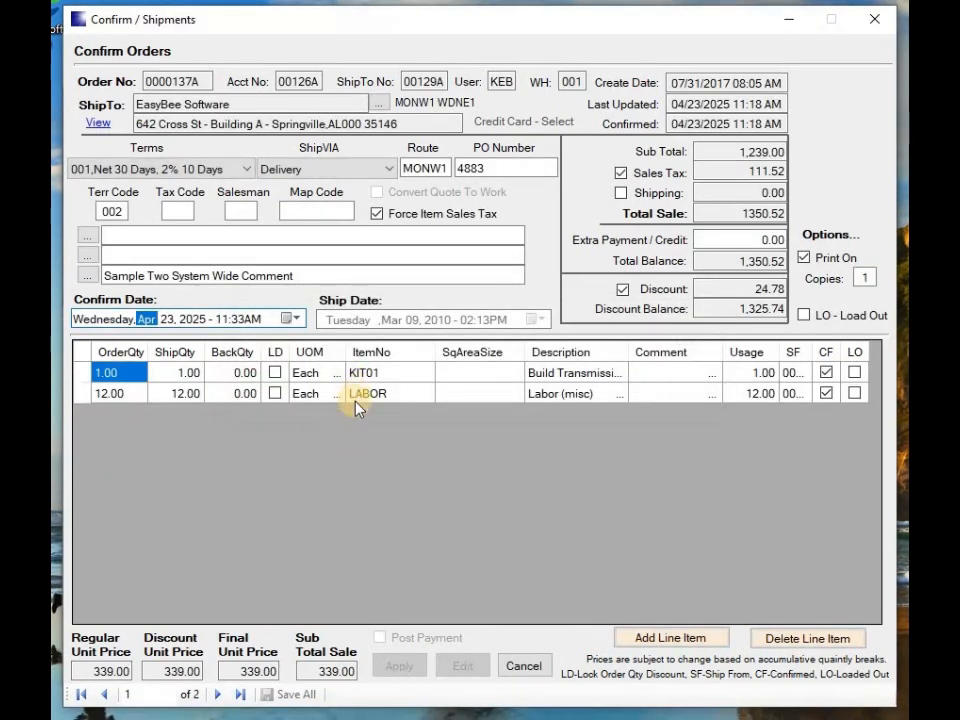
# Accept April 23, 2025 as the confirm date, apply the order confirmation, and save the order.
pyautogui.press('Tab')
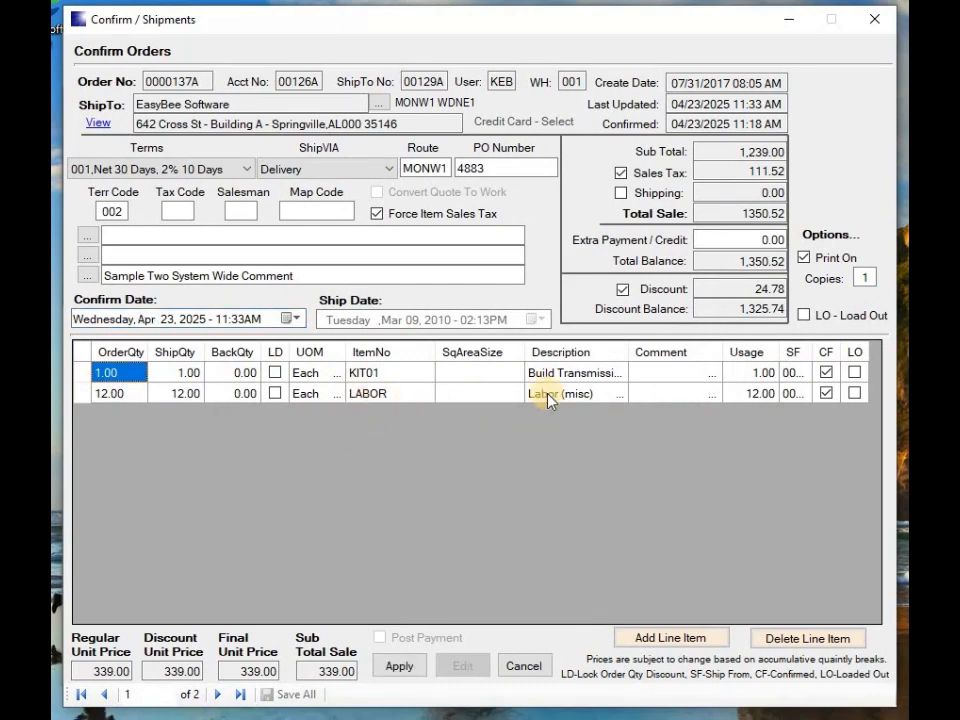
pyautogui.click(392, 668)
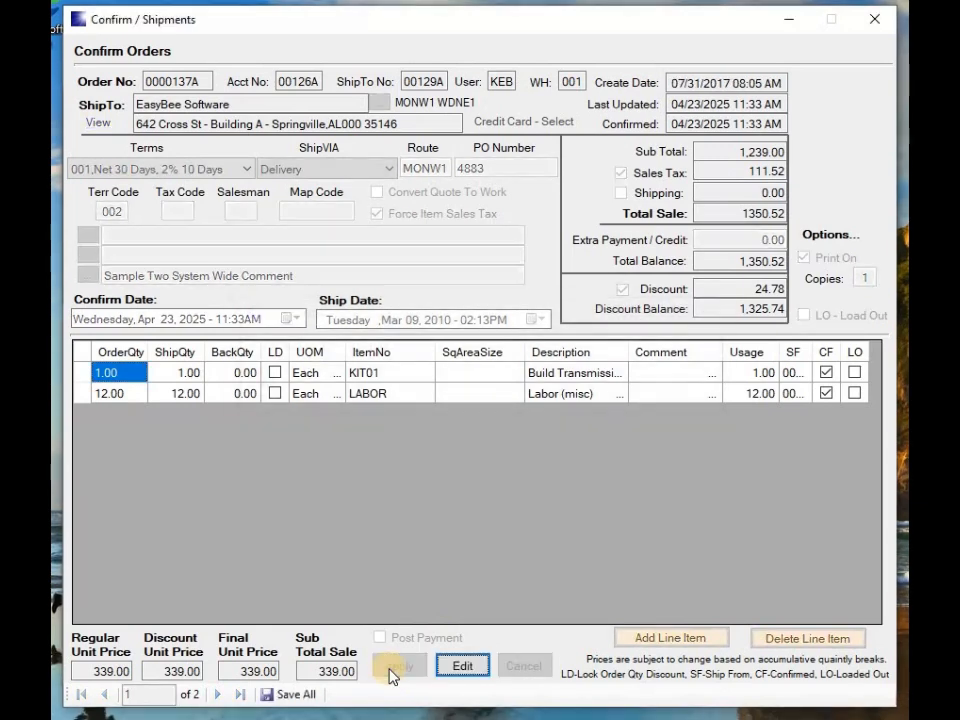
pyautogui.click(309, 698)
pyautogui.click(543, 443)
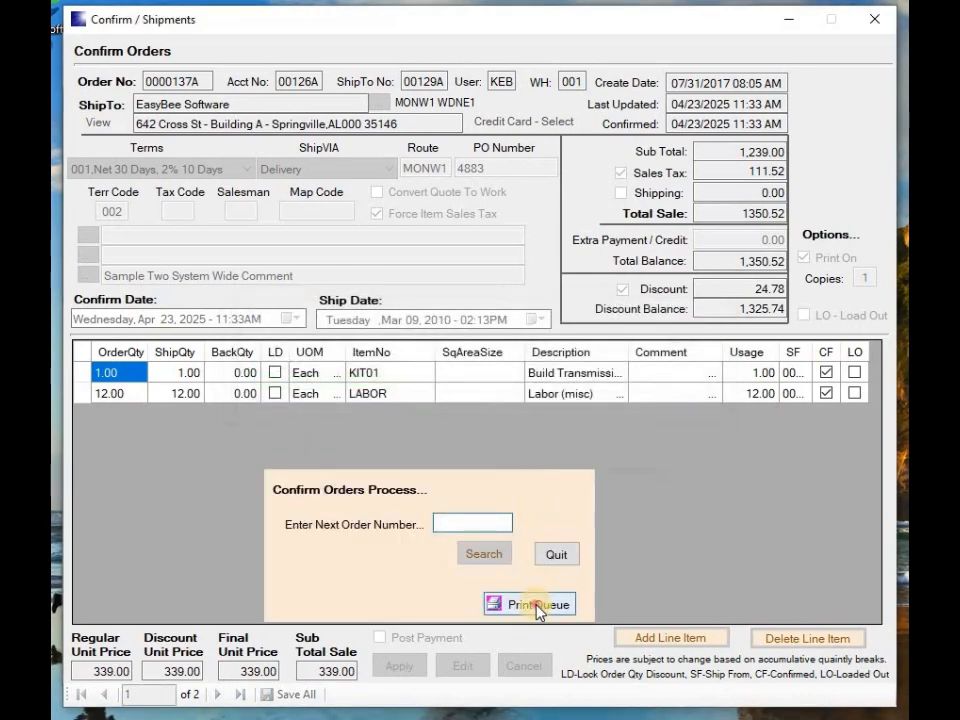
# Preview the queued confirmed order with Print Automation off and examine its KIT01 and LABOR lines and totals.
pyautogui.click(537, 605)
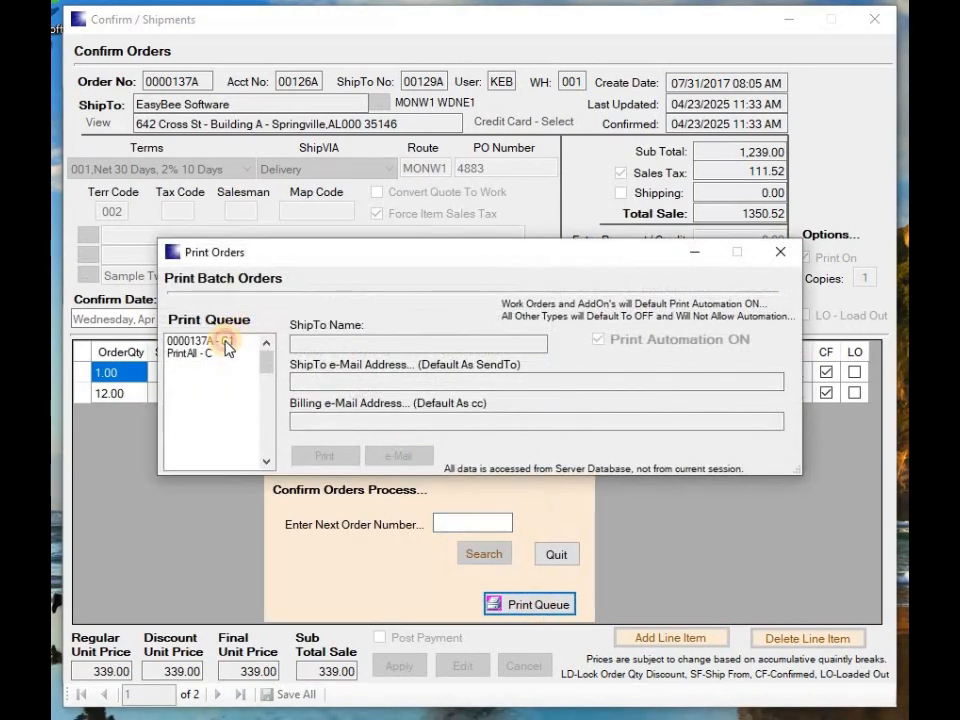
pyautogui.click(228, 343)
pyautogui.click(599, 340)
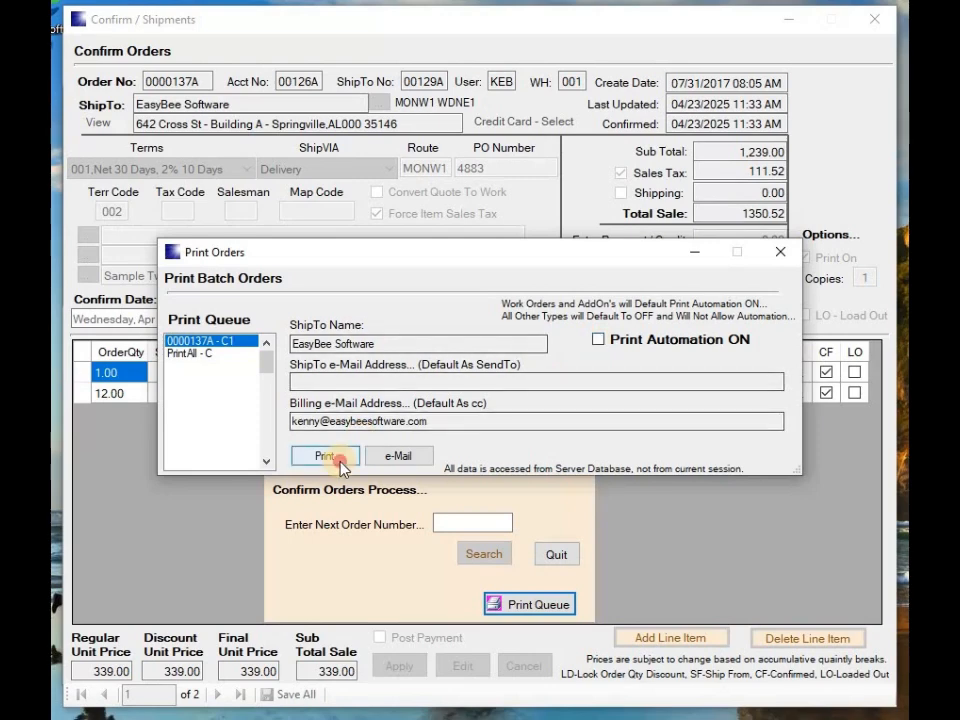
pyautogui.click(328, 456)
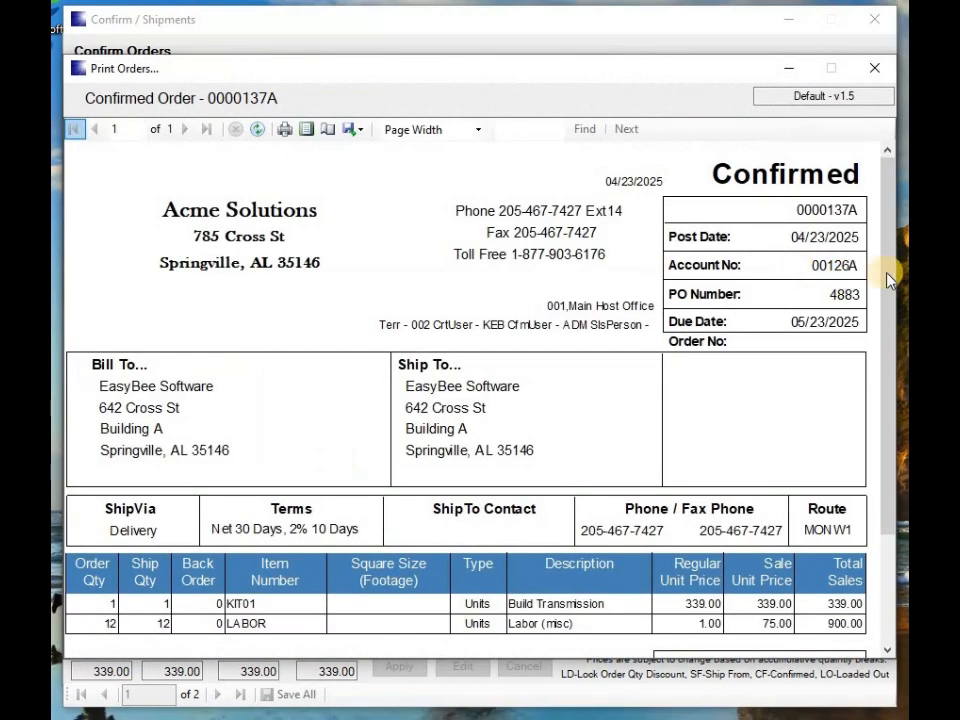
pyautogui.moveTo(890, 280); pyautogui.dragTo(890, 440)
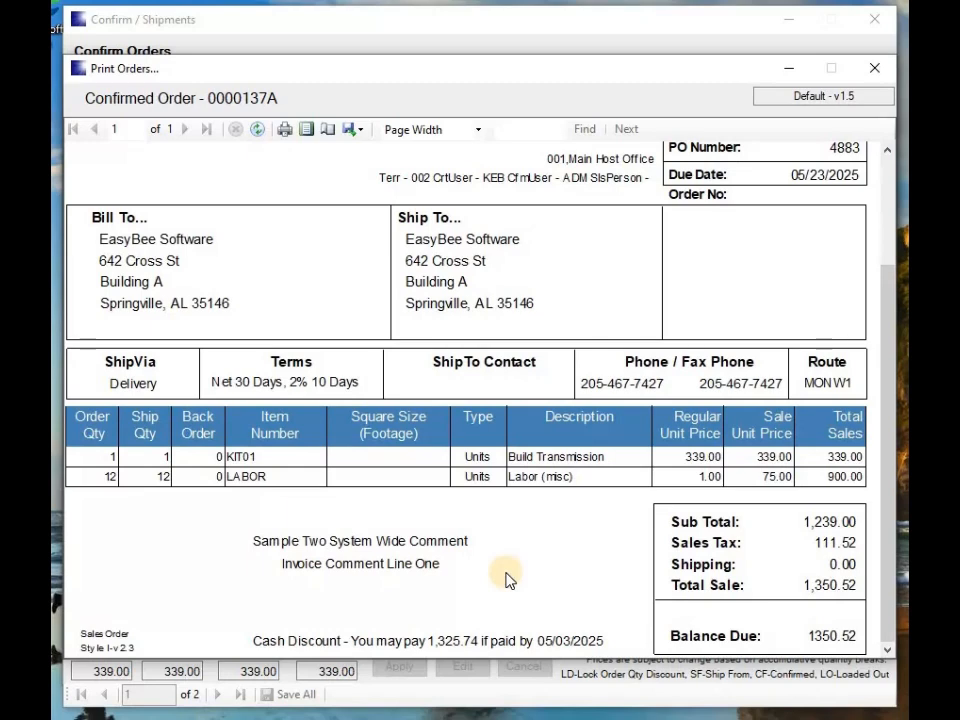
# Close the confirmed order preview, empty the print queue, and quit the order confirmation process.
pyautogui.click(874, 70)
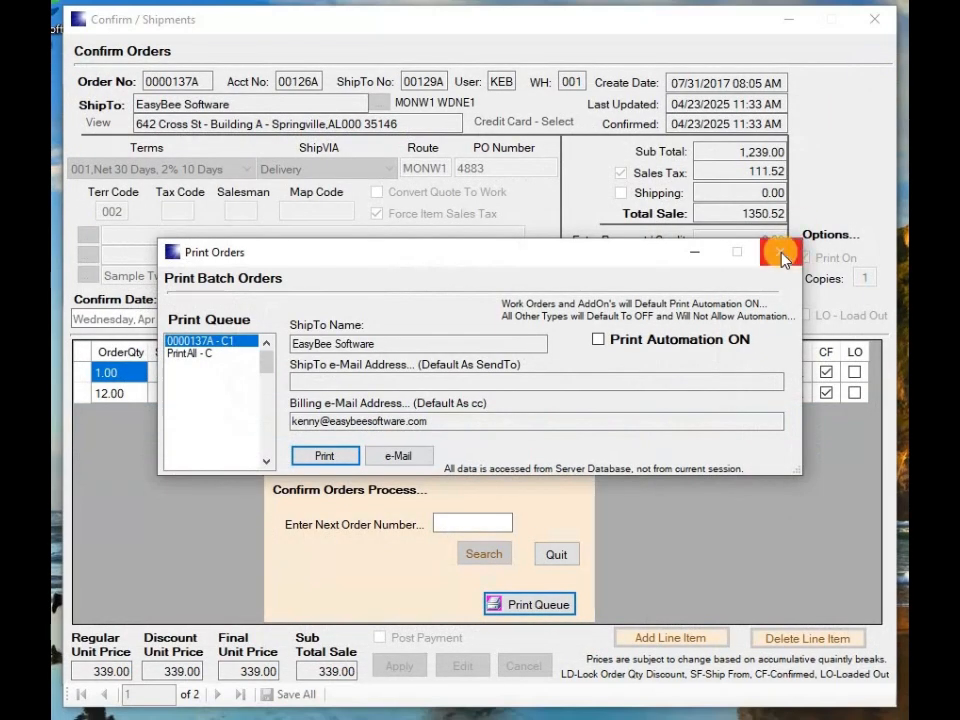
pyautogui.click(781, 258)
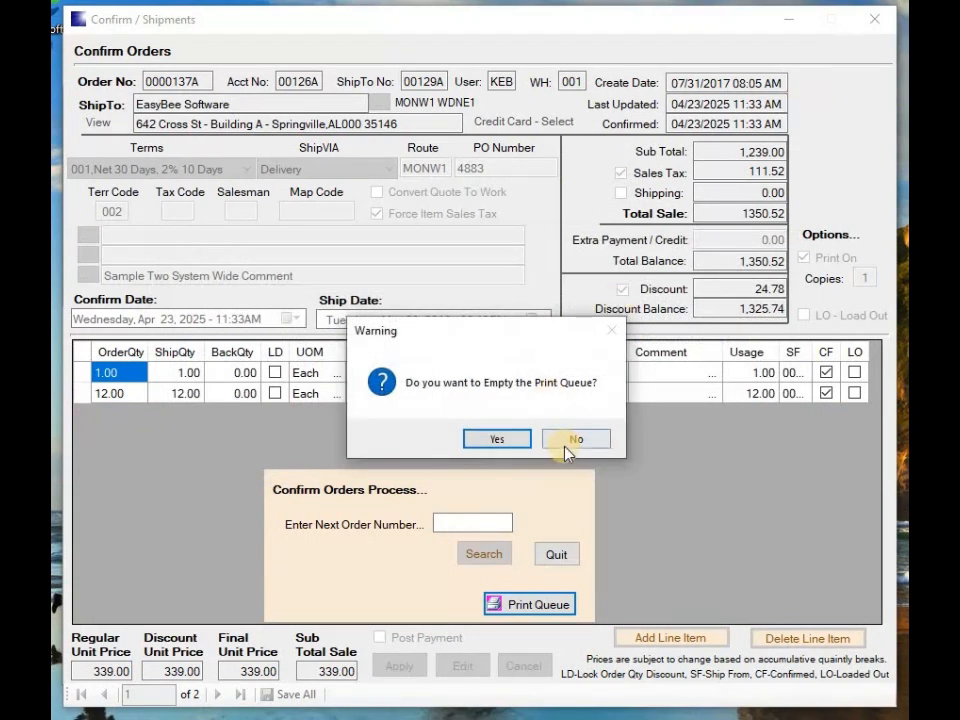
pyautogui.click(489, 441)
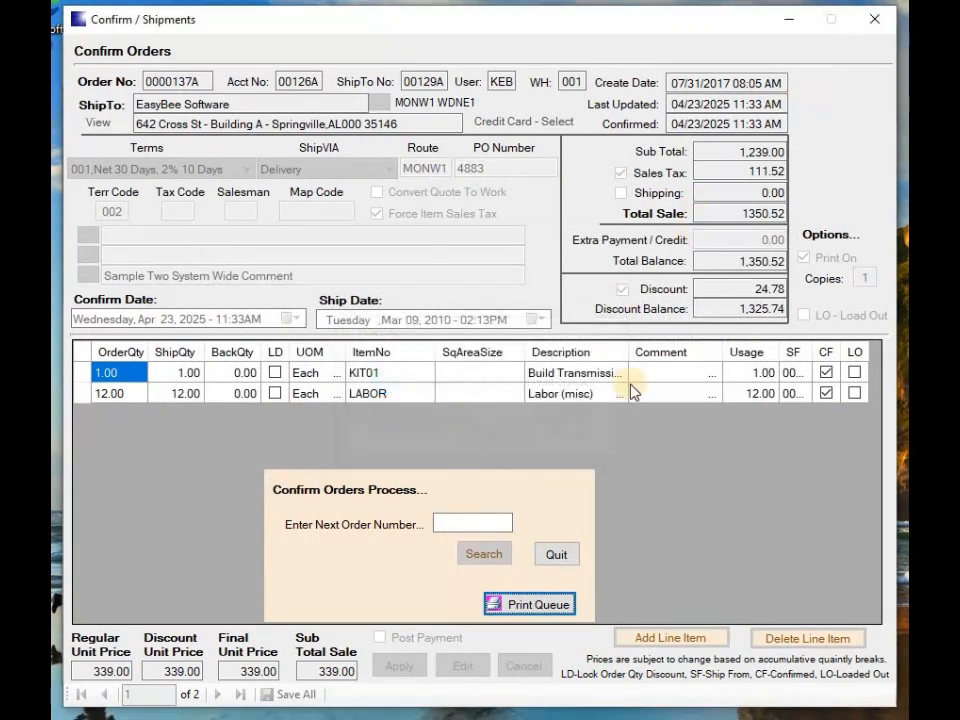
pyautogui.click(563, 553)
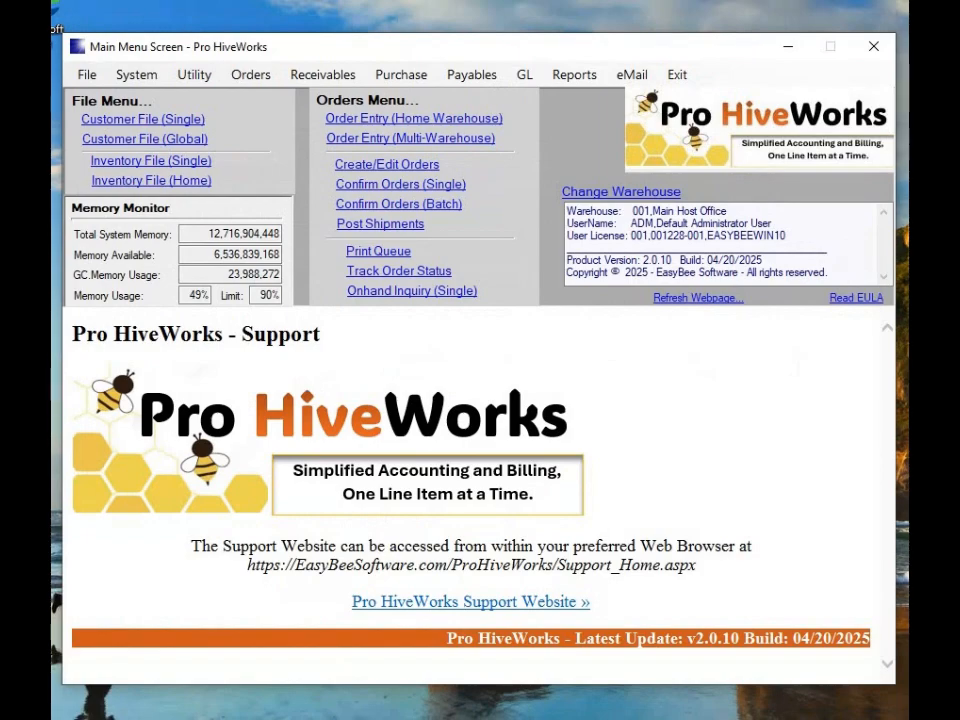
# Restore the inventory window, cancel out of the KIT01 record, and open item AF512810.
pyautogui.moveTo(327, 718)
pyautogui.click(407, 716)
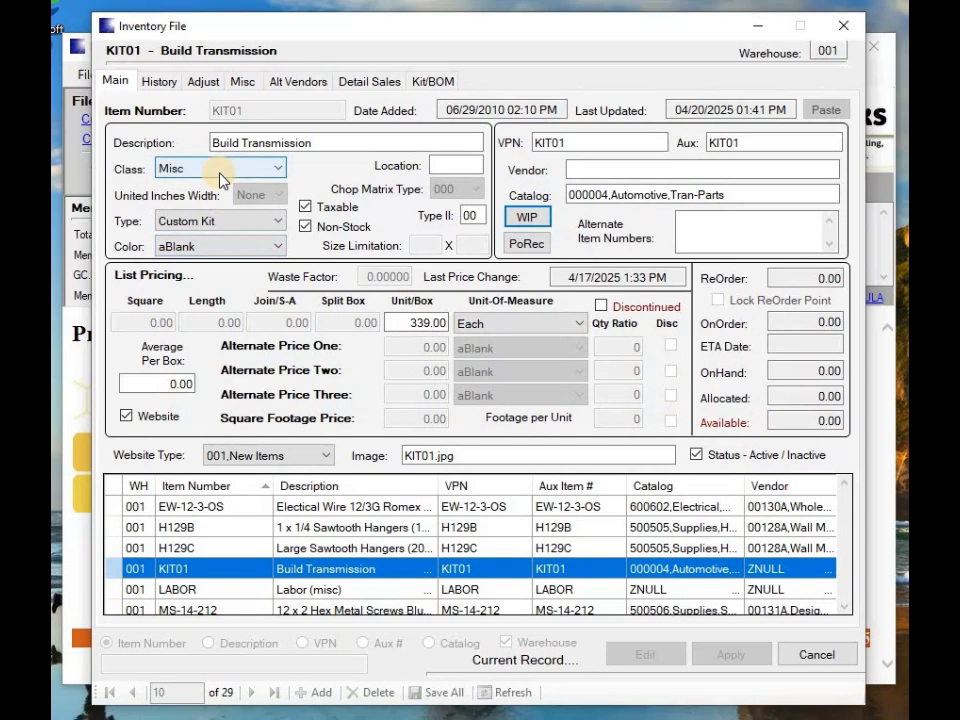
pyautogui.click(815, 655)
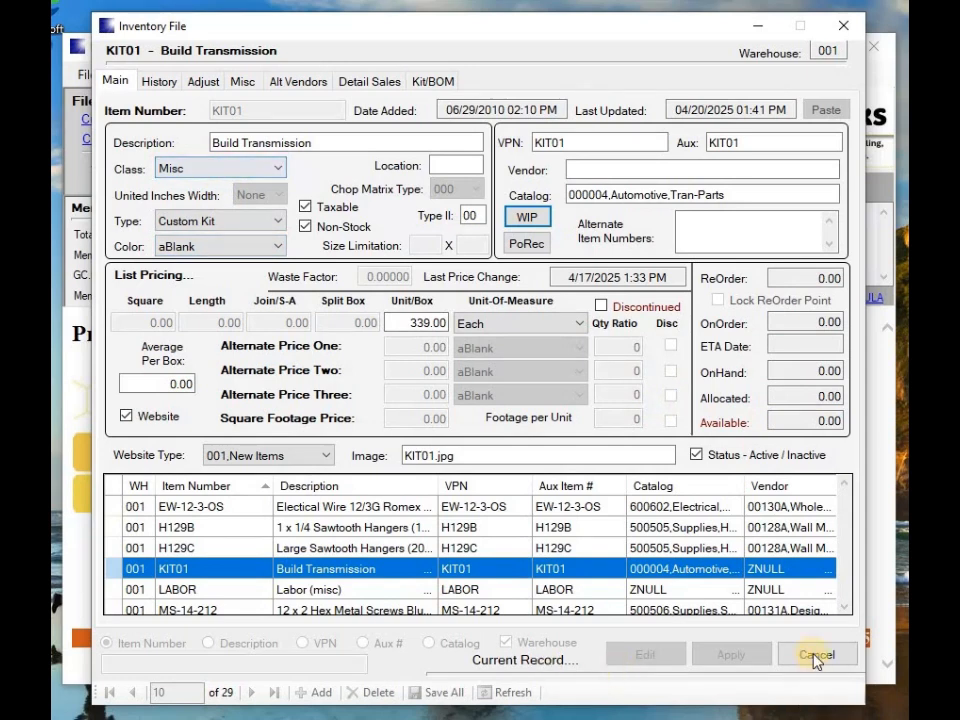
pyautogui.click(846, 486)
pyautogui.moveTo(849, 492); pyautogui.dragTo(849, 486)
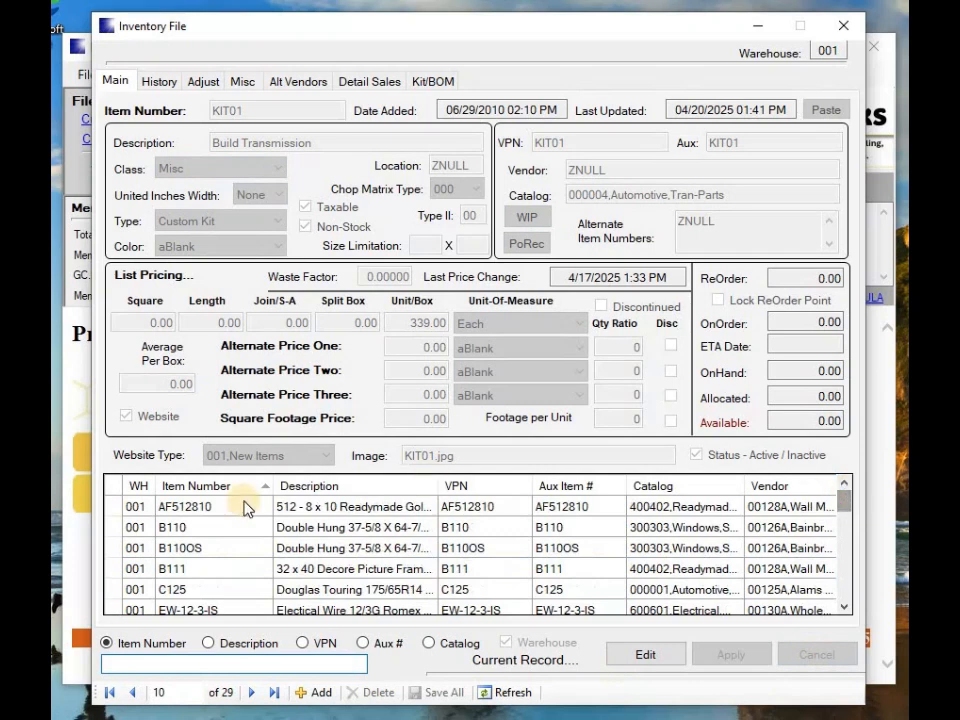
pyautogui.click(114, 506)
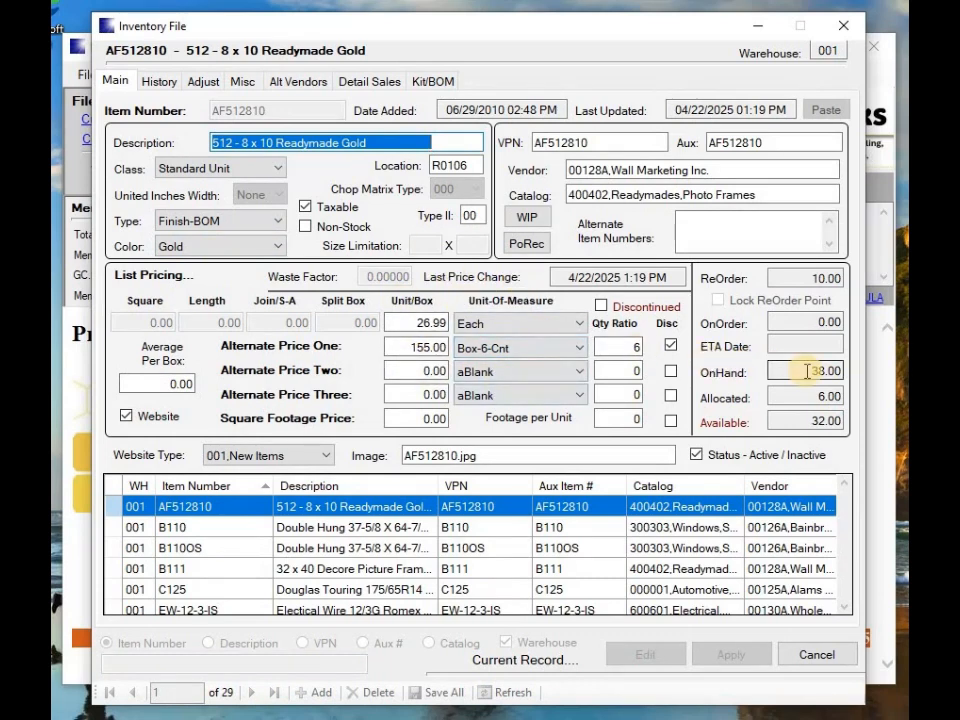
# Review components B111 and H129B in AF512810's Finish-BOM assembly, recheck its main record, and cancel out.
pyautogui.click(453, 84)
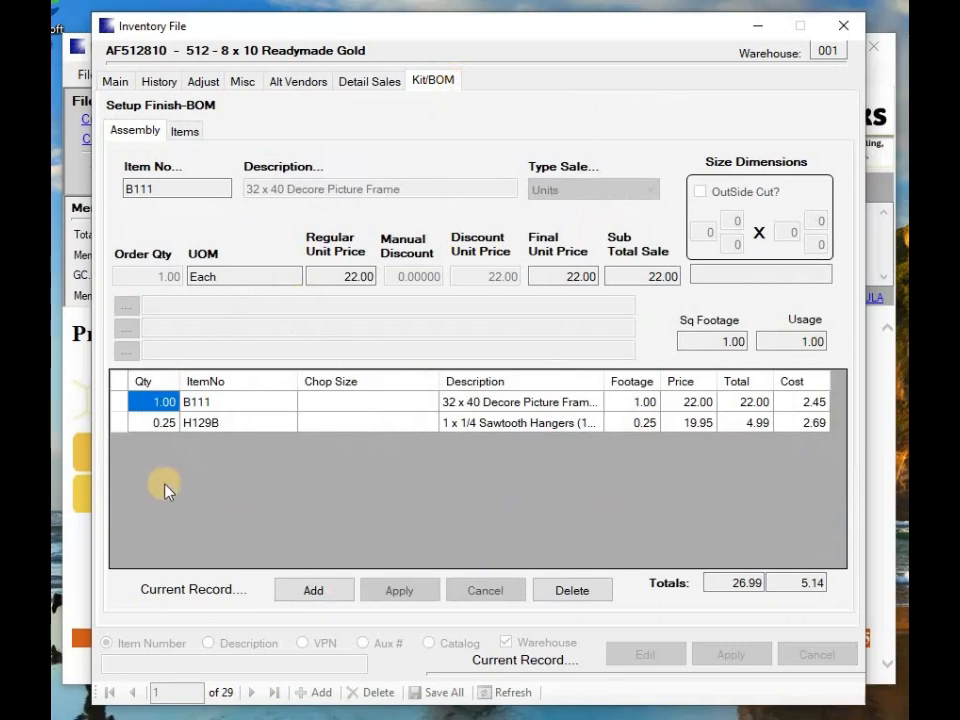
pyautogui.click(165, 402)
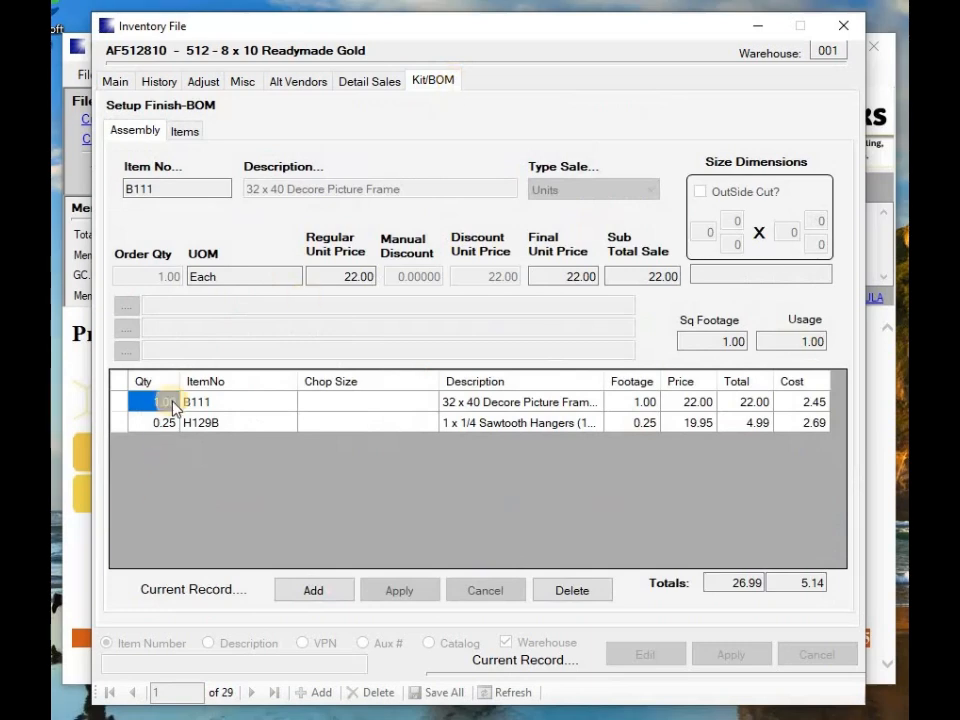
pyautogui.click(118, 84)
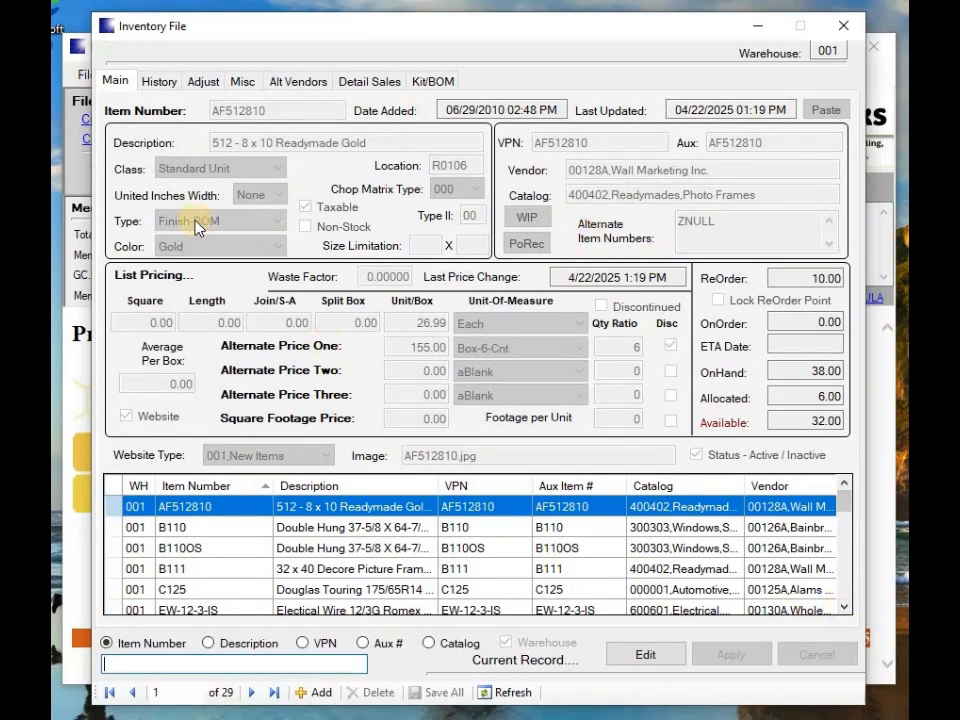
pyautogui.doubleClick(111, 505)
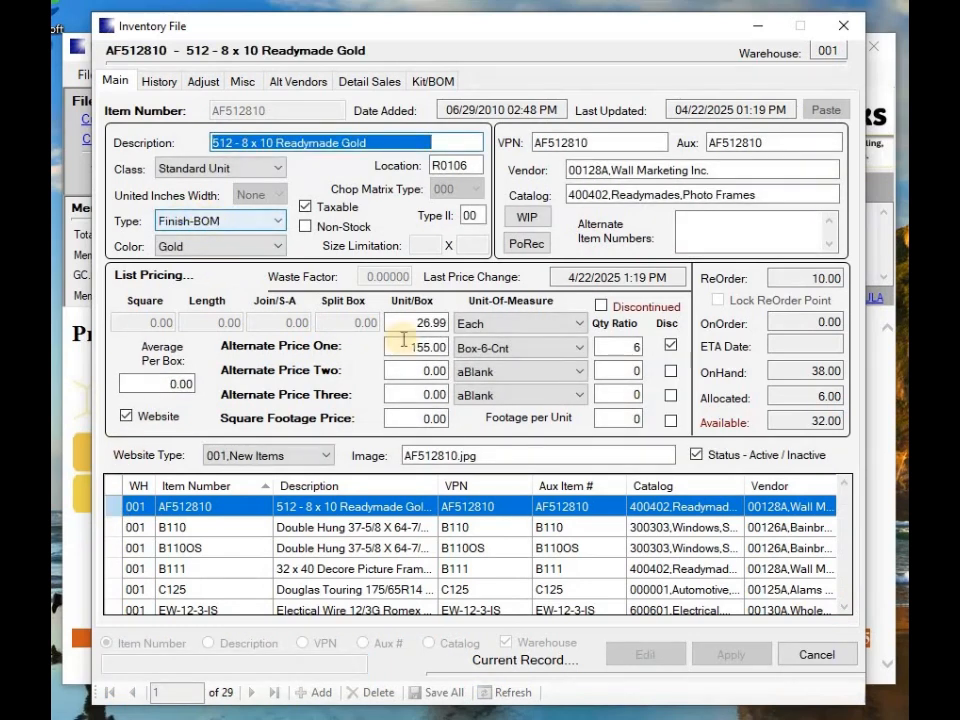
pyautogui.click(782, 655)
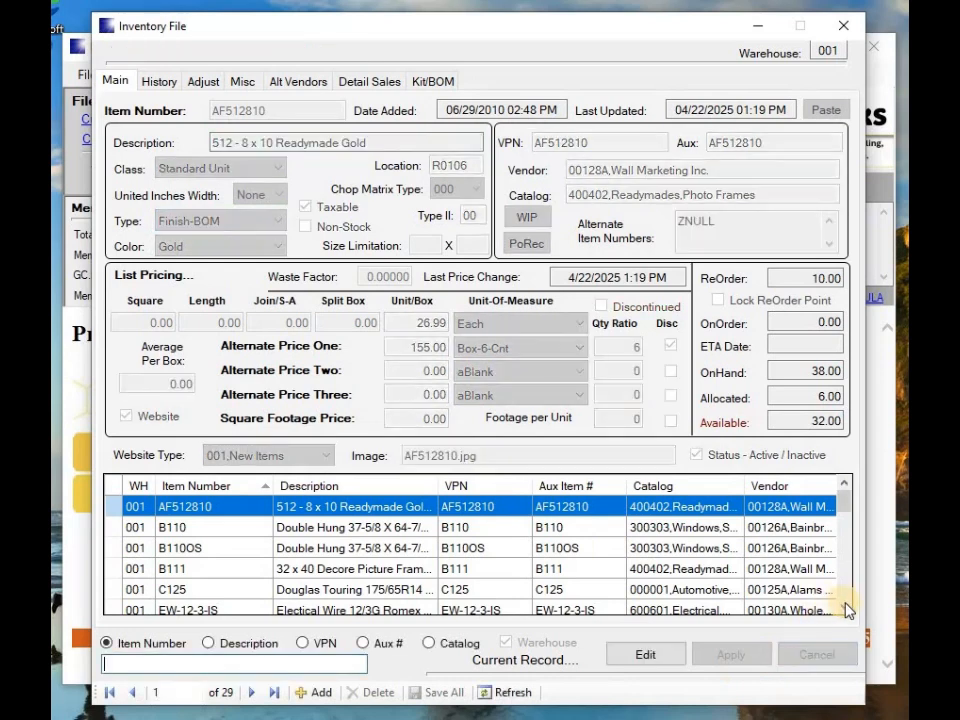
# Open item KIT01 and review the available item types, keeping Custom Kit selected.
pyautogui.scroll(-6, 848, 610)
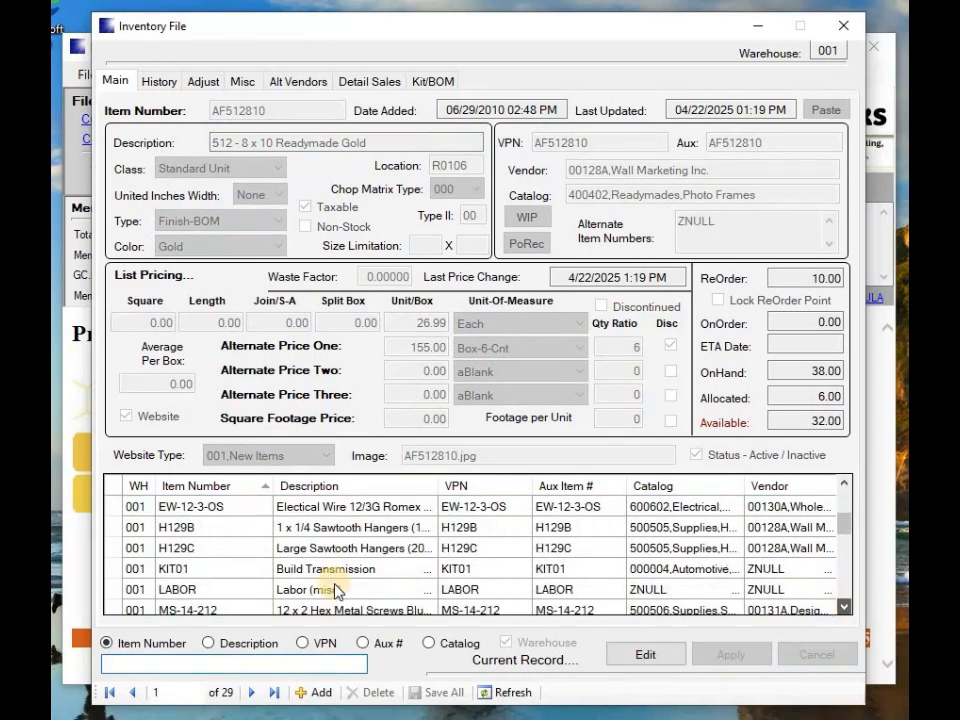
pyautogui.doubleClick(116, 568)
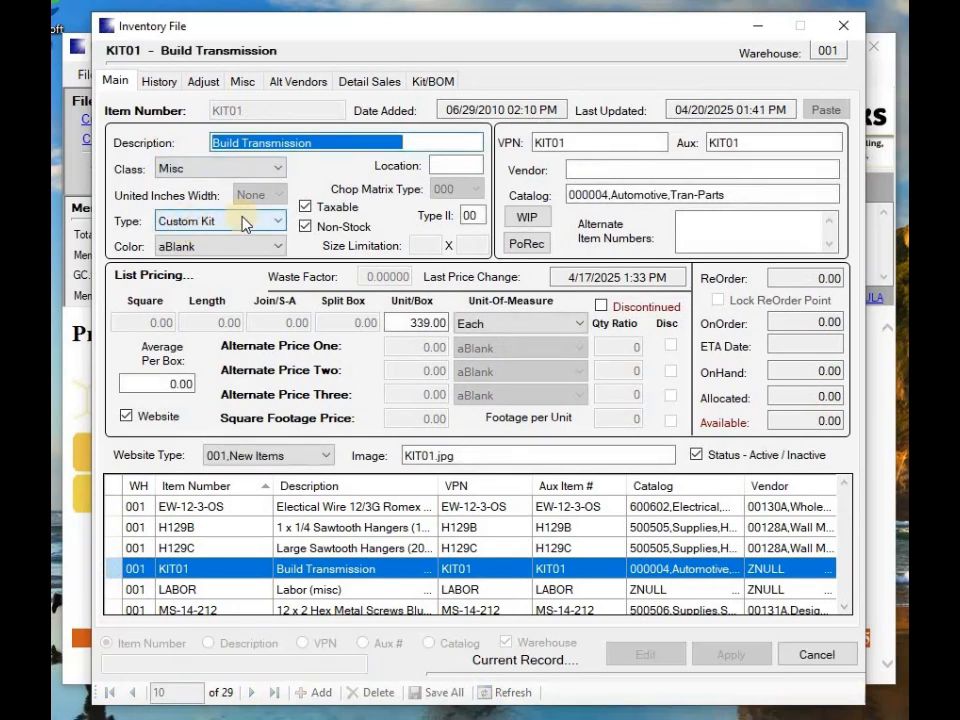
pyautogui.click(276, 224)
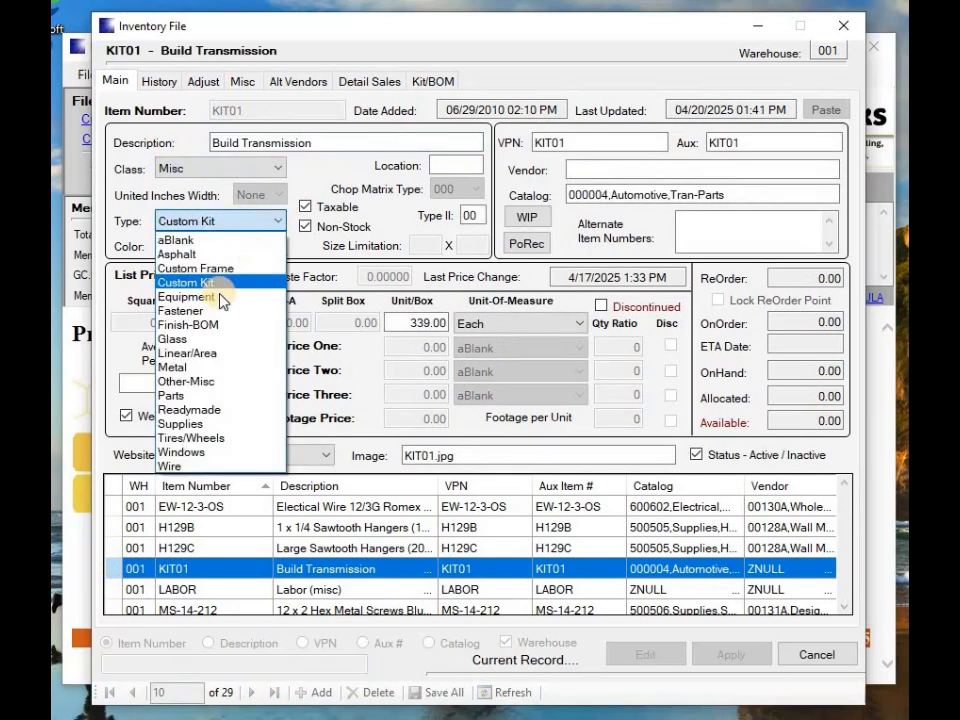
pyautogui.click(197, 221)
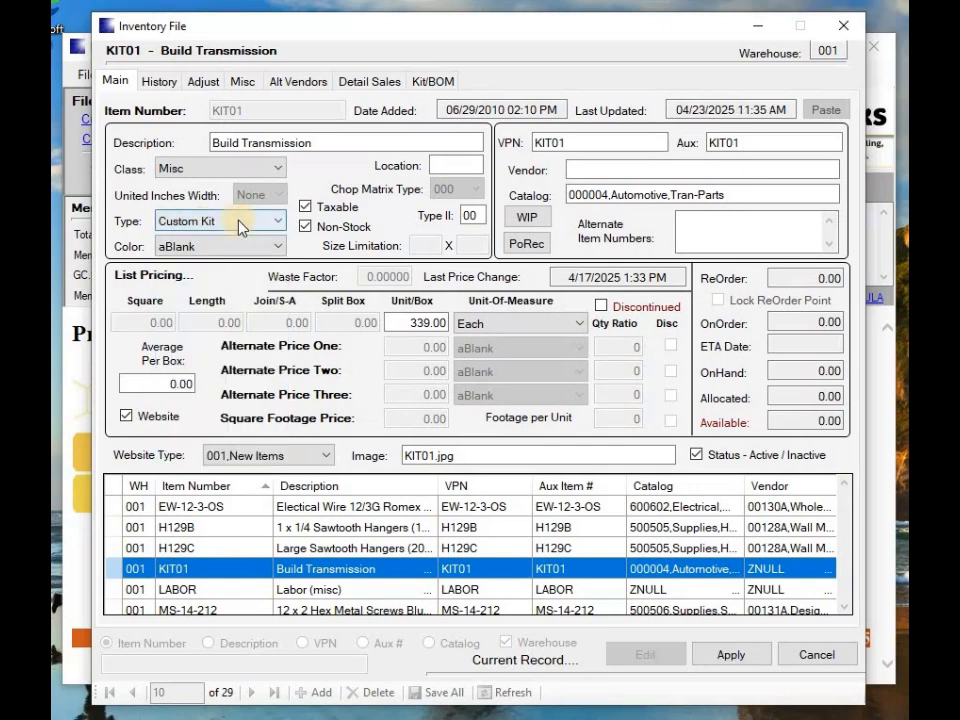
pyautogui.click(278, 221)
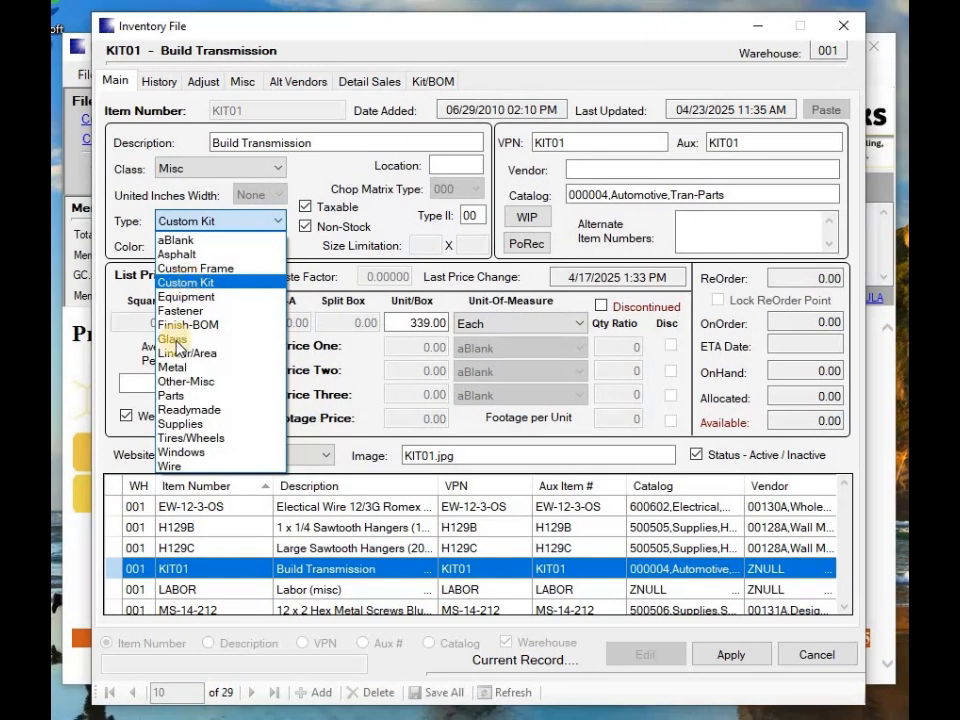
pyautogui.click(199, 284)
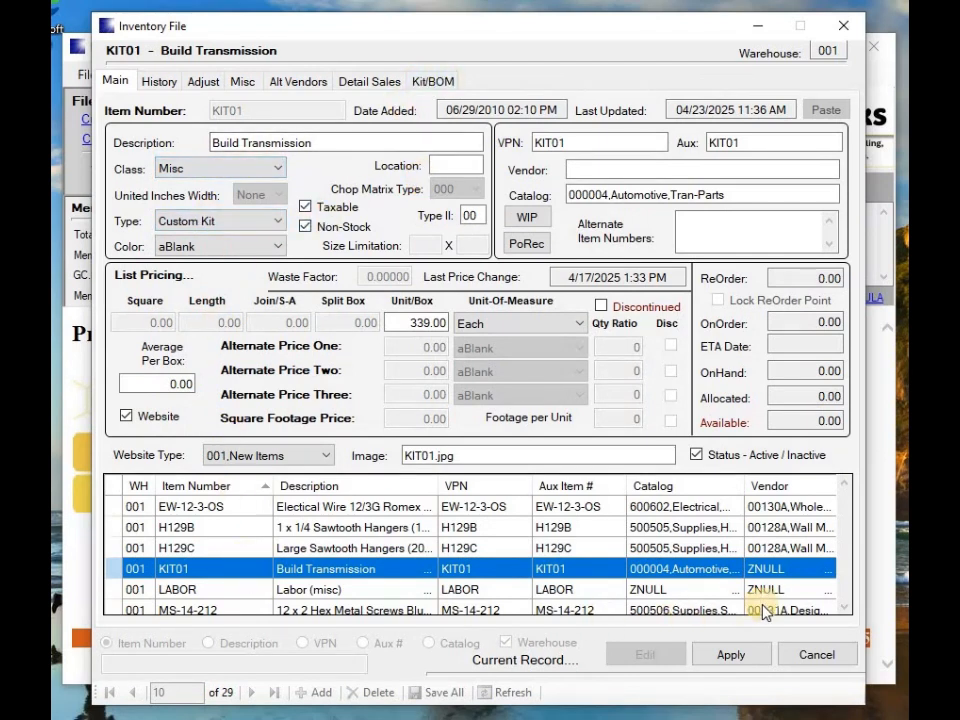
# Cancel out of KIT01, view the LABOR item's record, and cancel out of it.
pyautogui.click(812, 655)
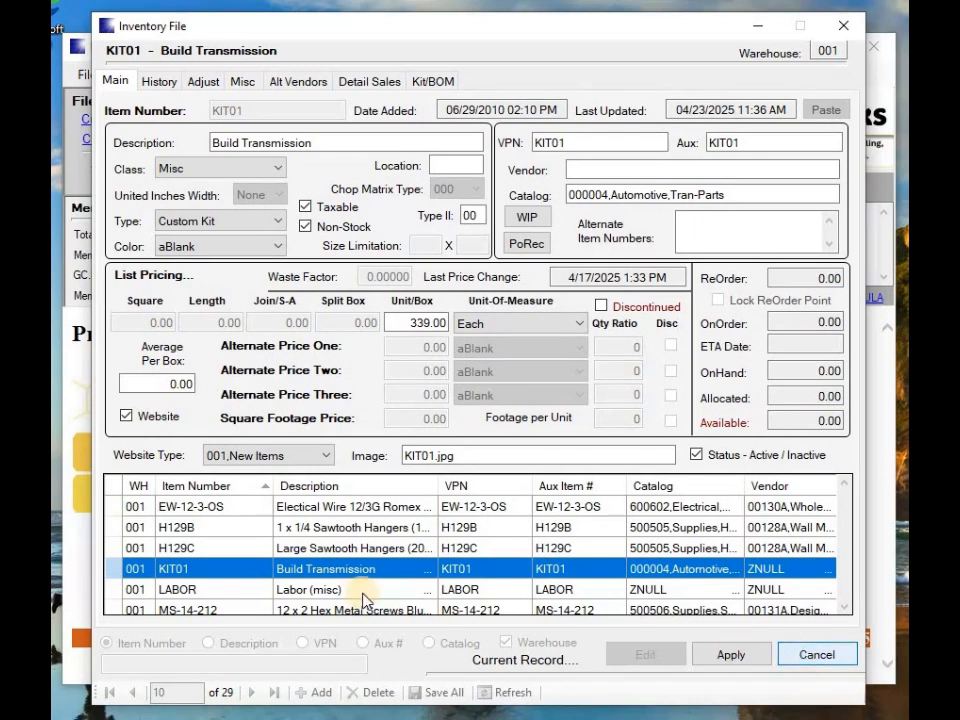
pyautogui.doubleClick(117, 591)
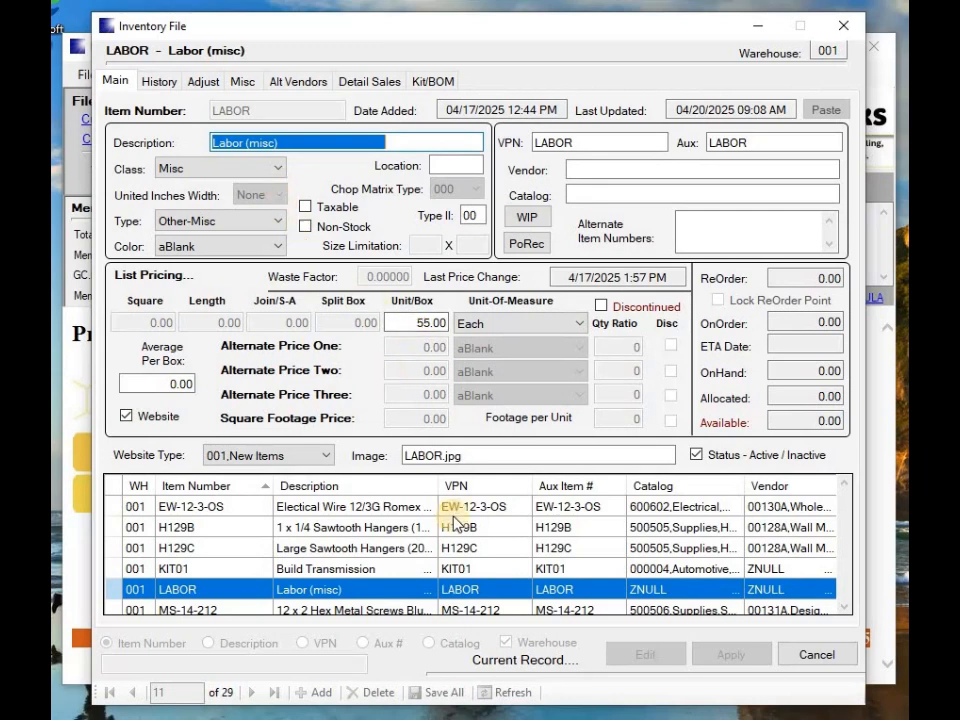
pyautogui.click(816, 656)
# Open item SHIPPING01, Shipping AddOn 01, and select its Unit/Box price.
pyautogui.click(846, 606)
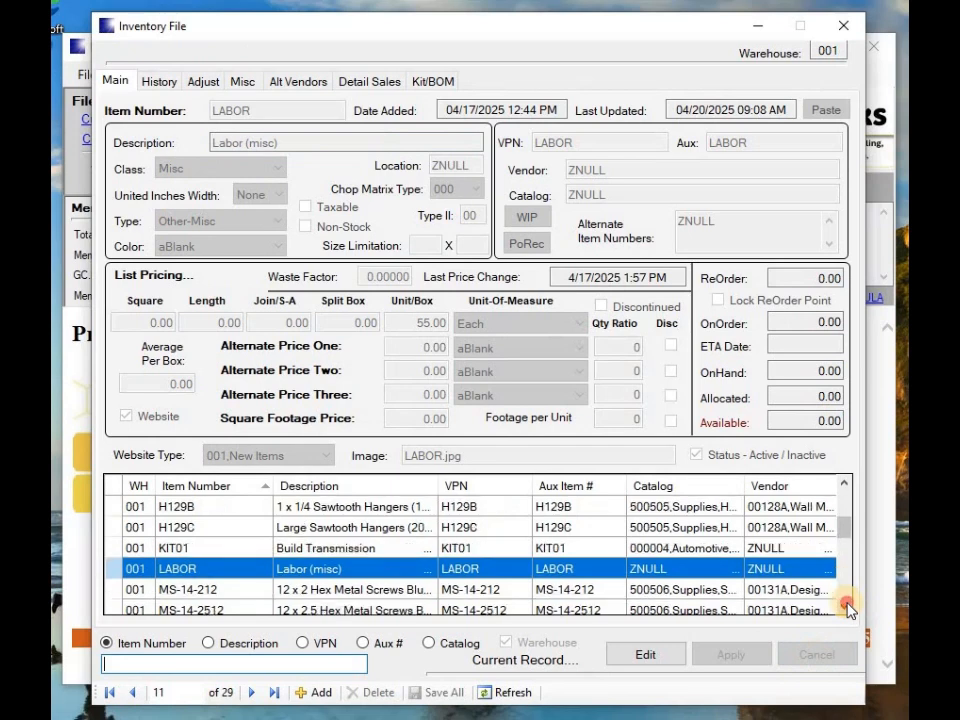
pyautogui.click(846, 606)
pyautogui.click(846, 606)
pyautogui.click(846, 606)
pyautogui.click(846, 606)
pyautogui.click(846, 606)
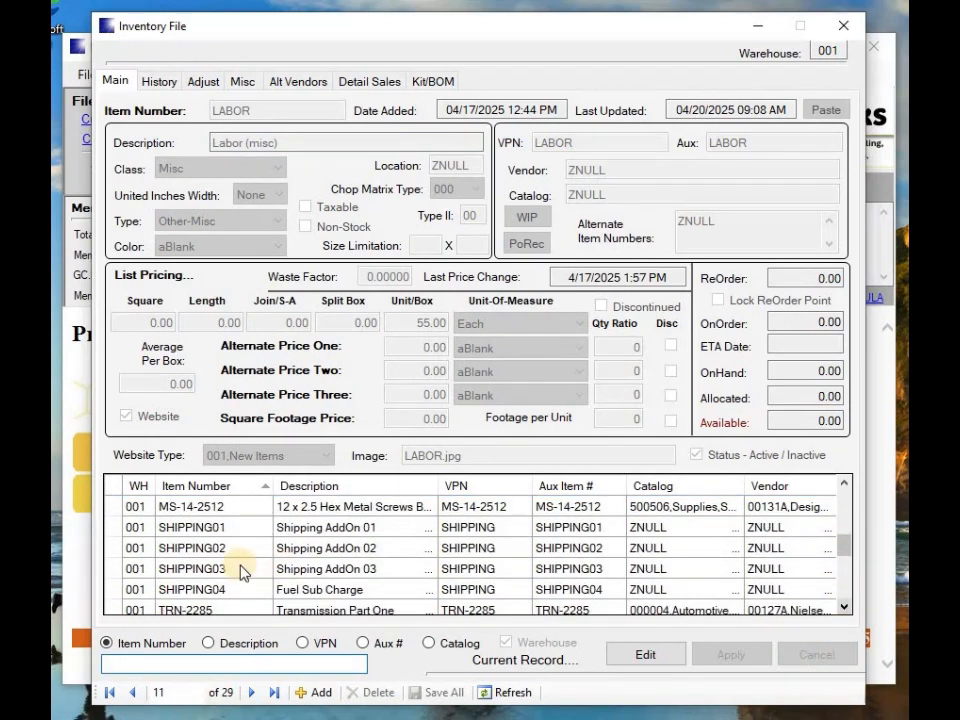
pyautogui.doubleClick(117, 527)
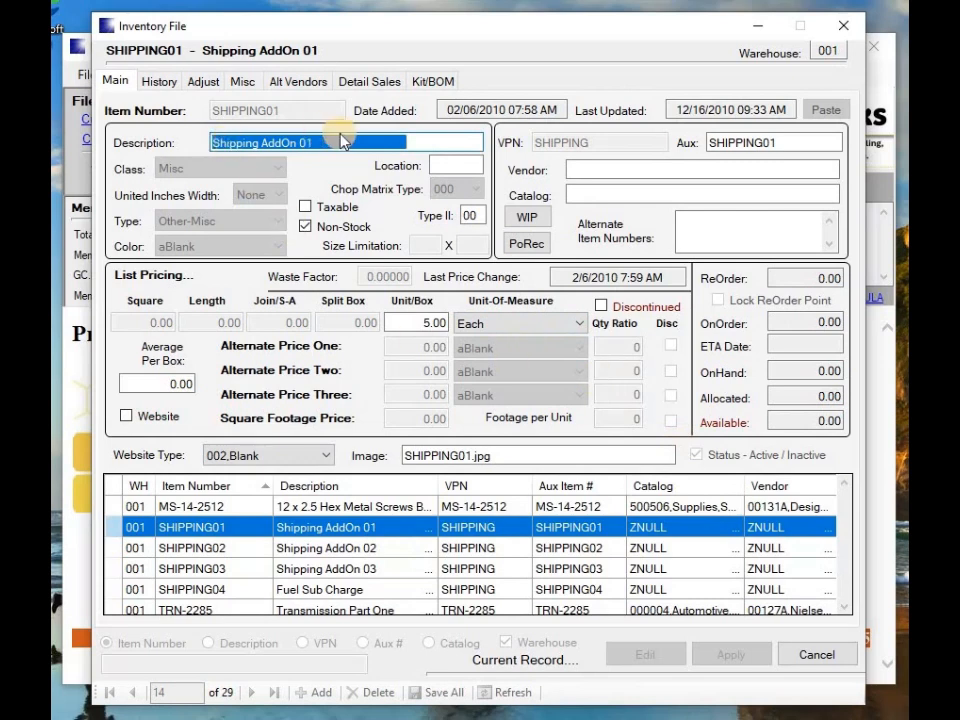
pyautogui.click(410, 322)
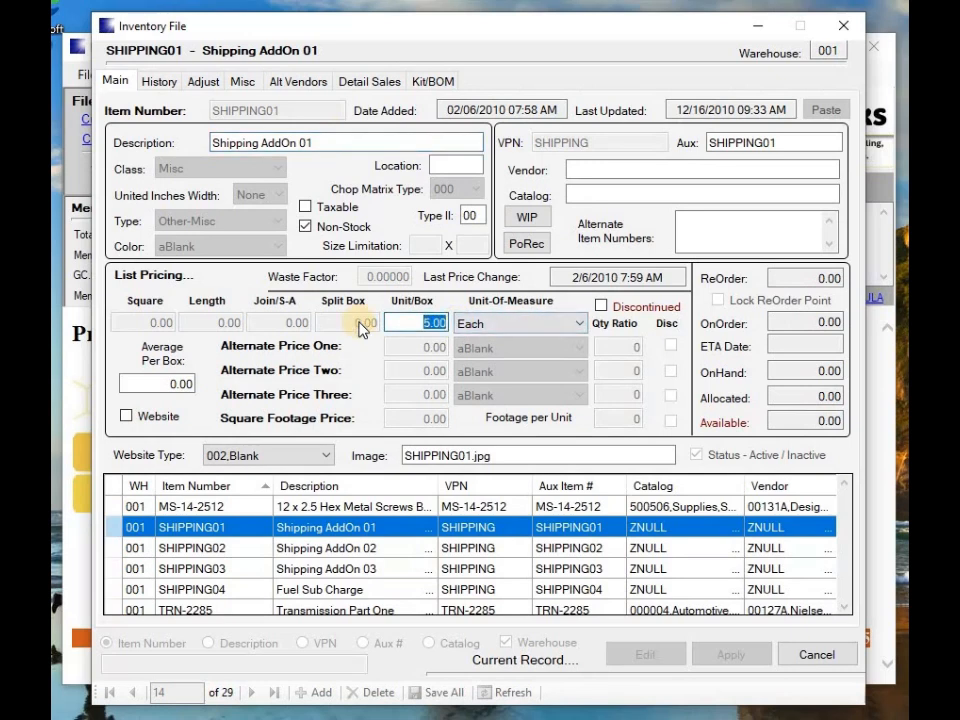
# Cancel out of SHIPPING01 and open A & A's work order for editing with its Shipping Calculator.
pyautogui.click(816, 655)
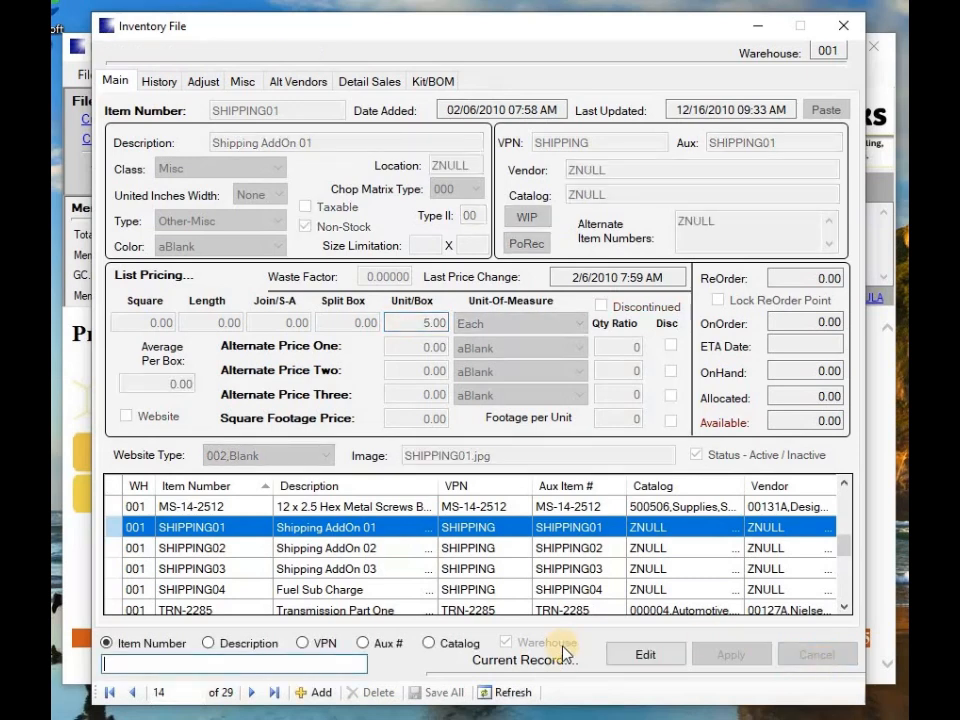
pyautogui.click(756, 30)
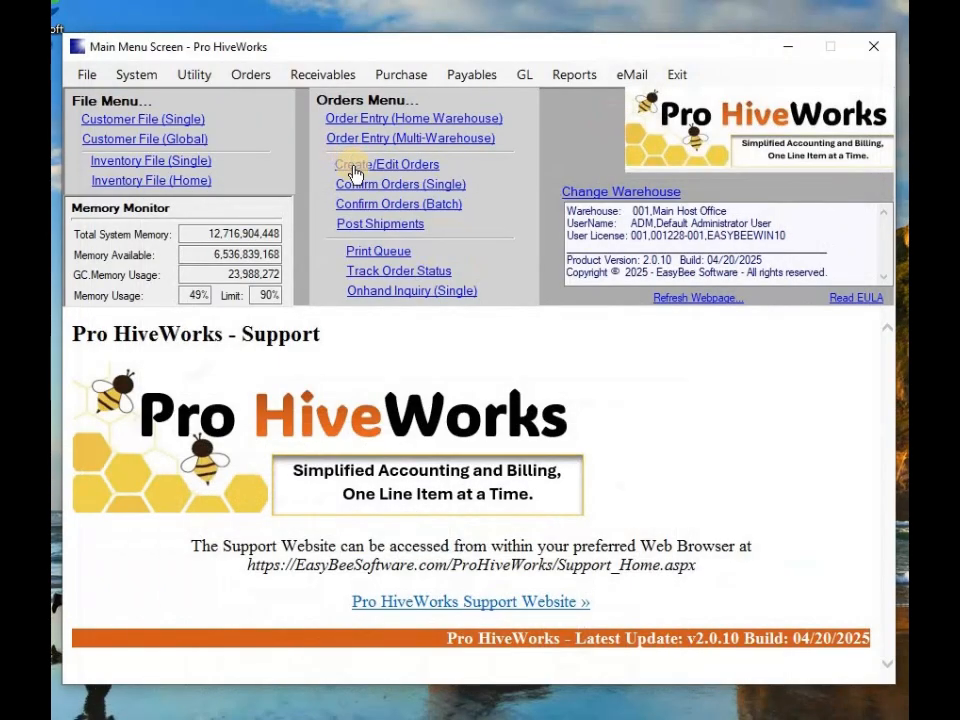
pyautogui.click(353, 172)
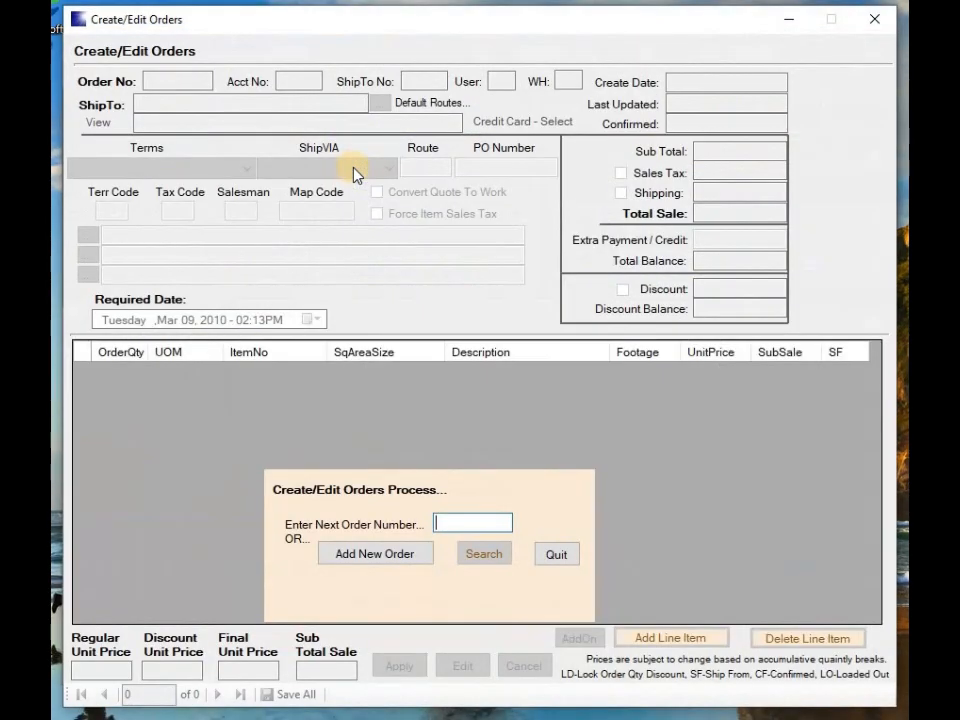
pyautogui.write('1')
pyautogui.press('Return')
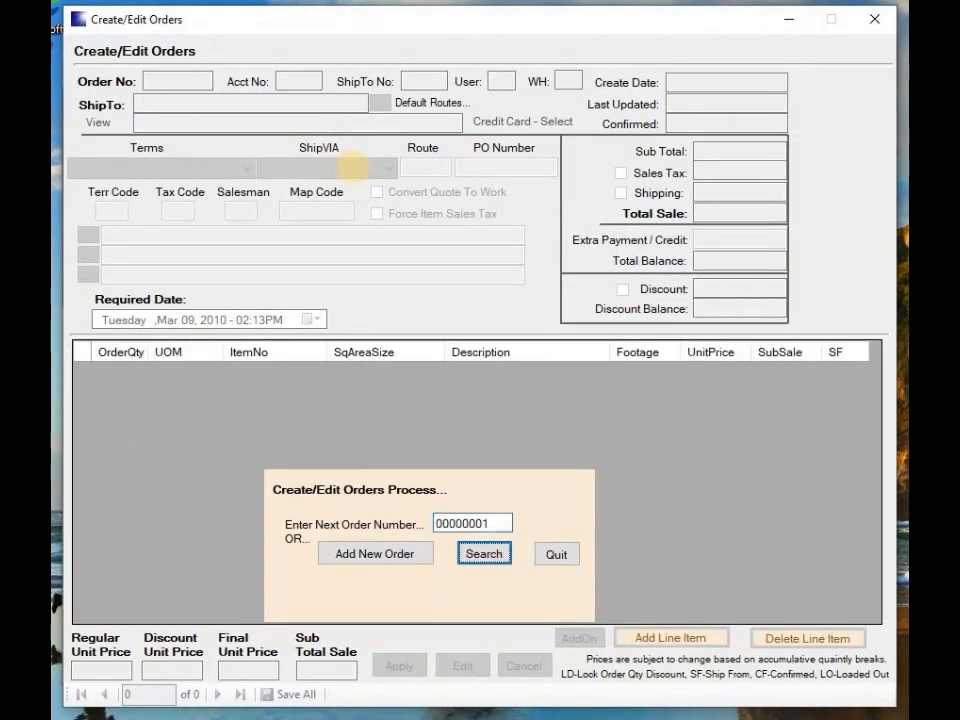
pyautogui.press('y')
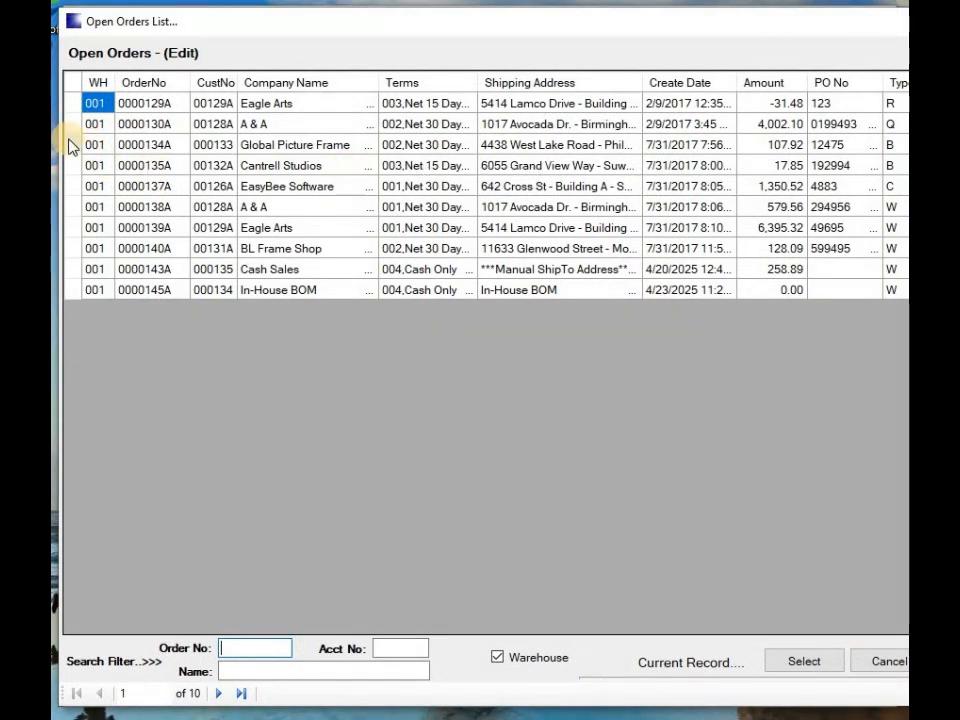
pyautogui.doubleClick(71, 208)
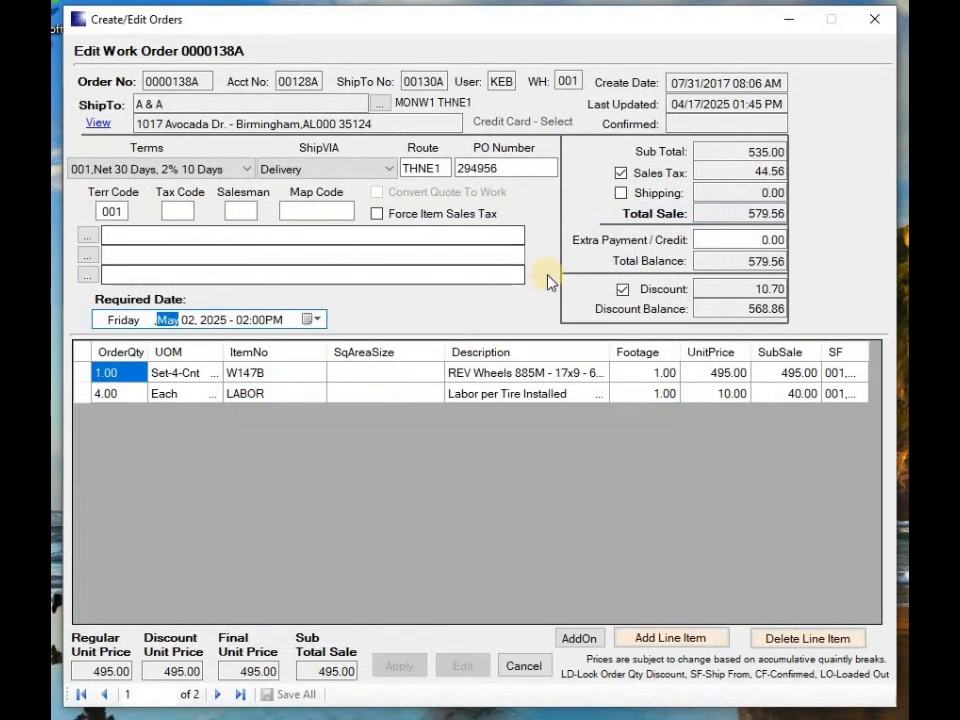
pyautogui.click(621, 194)
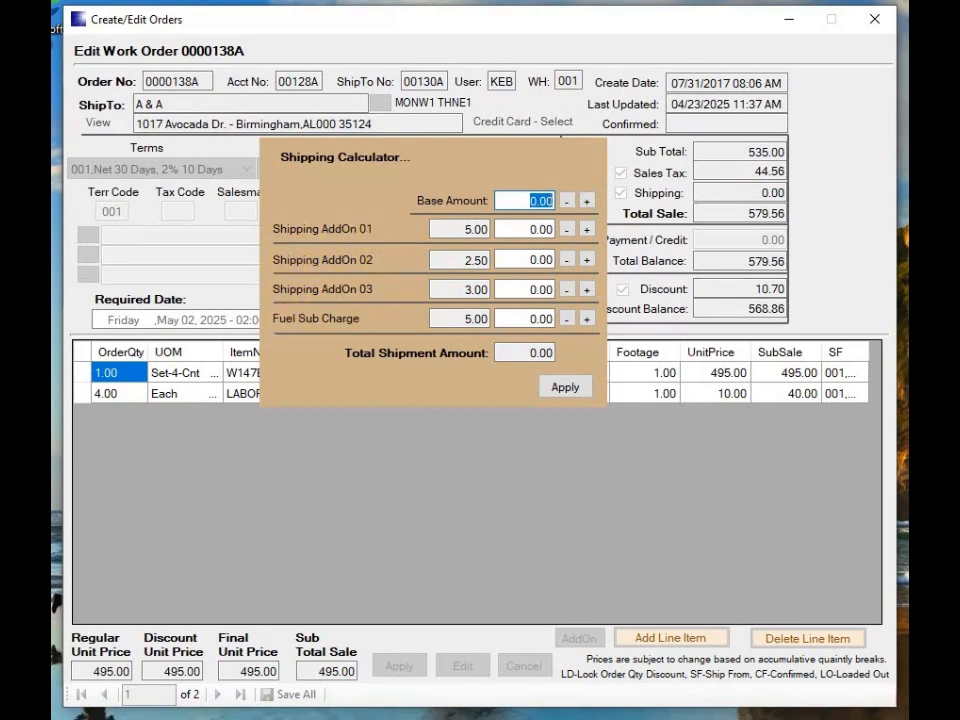
# Return to the inventory file, view the SHIPPING02 and SHIPPING04 Fuel Sub Charge records, and go back to the work order.
pyautogui.click(785, 17)
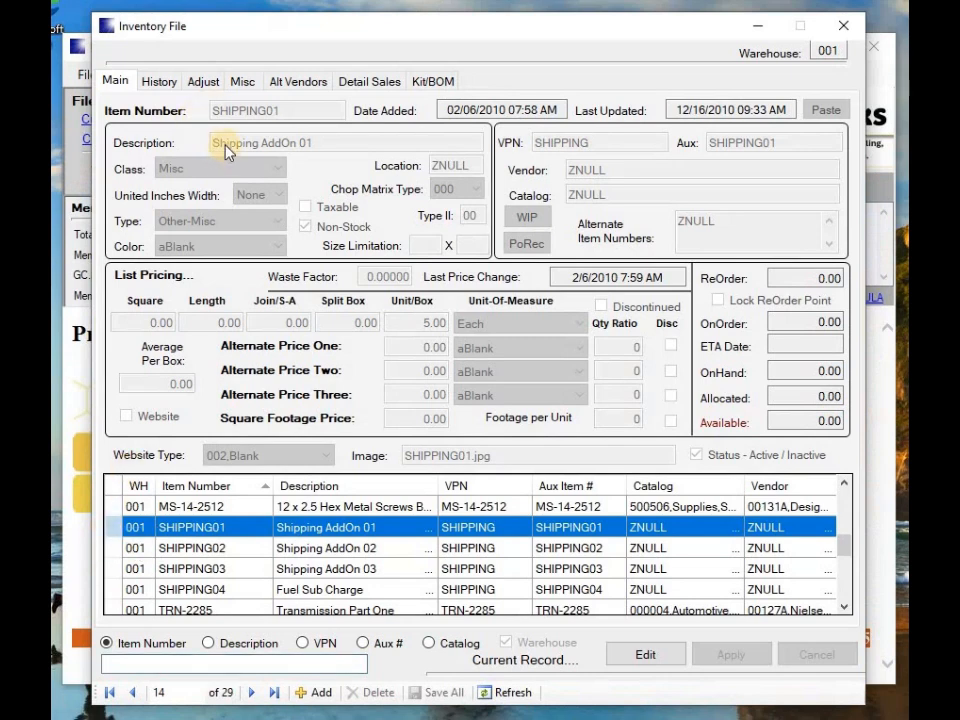
pyautogui.doubleClick(113, 548)
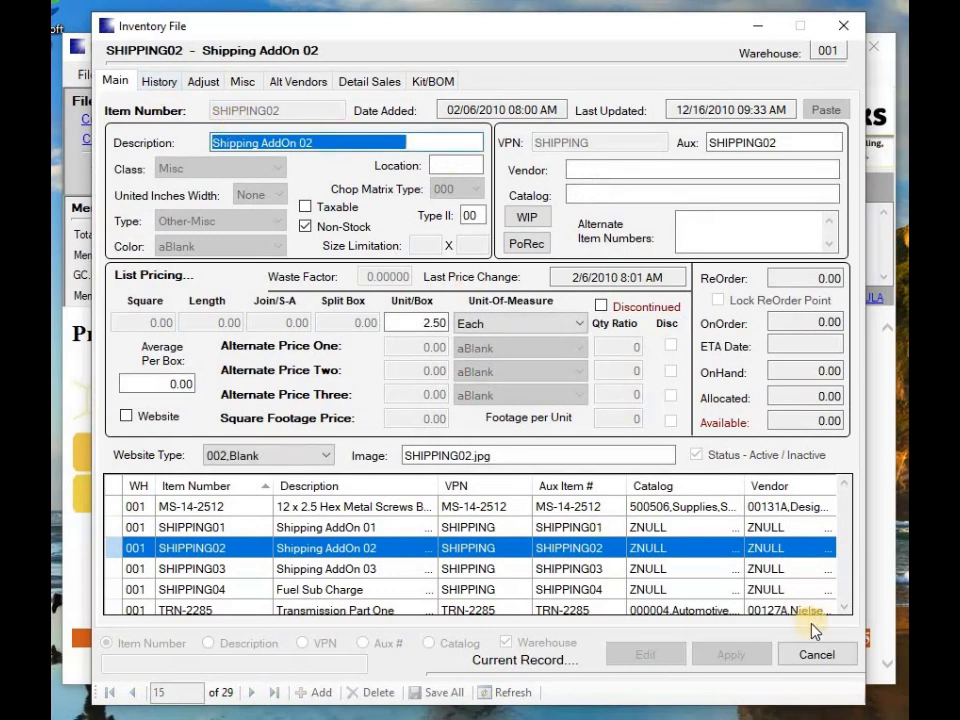
pyautogui.click(816, 654)
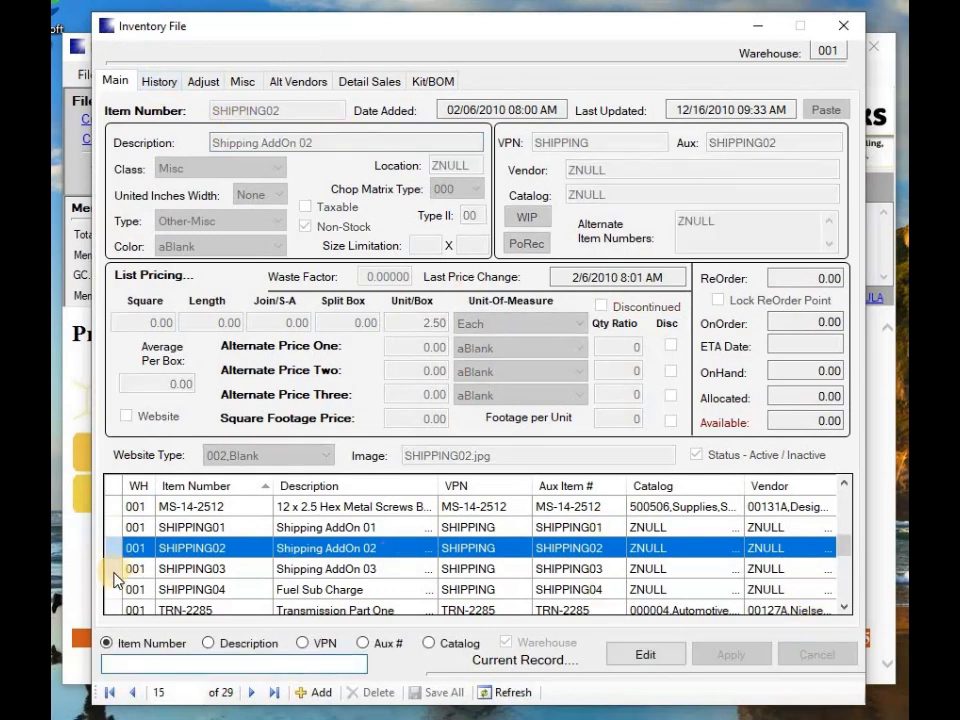
pyautogui.click(116, 587)
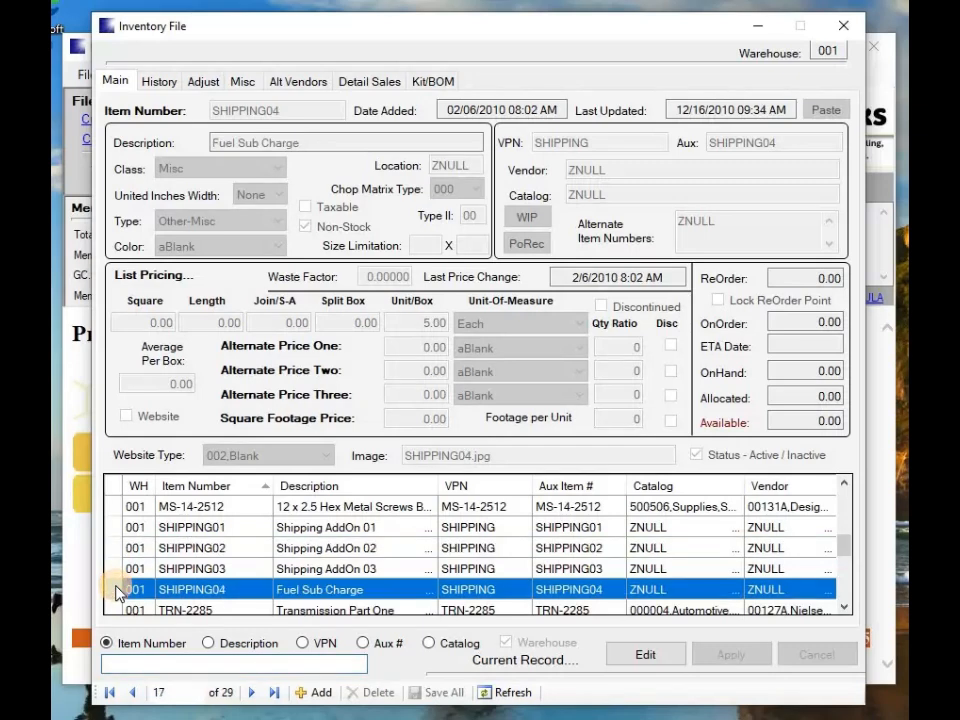
pyautogui.doubleClick(118, 592)
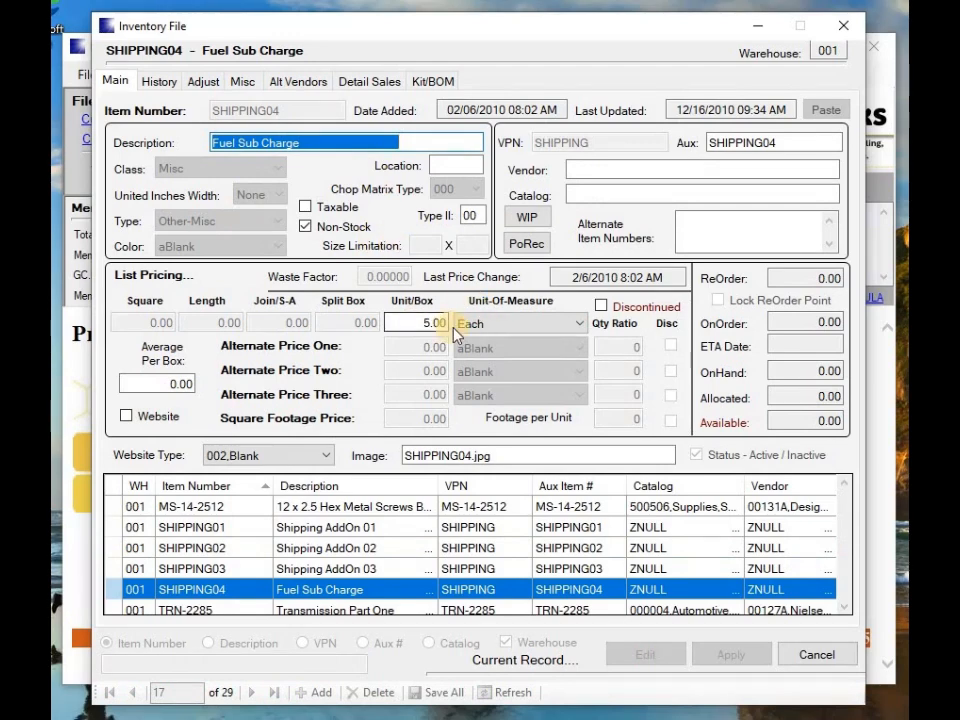
pyautogui.click(760, 28)
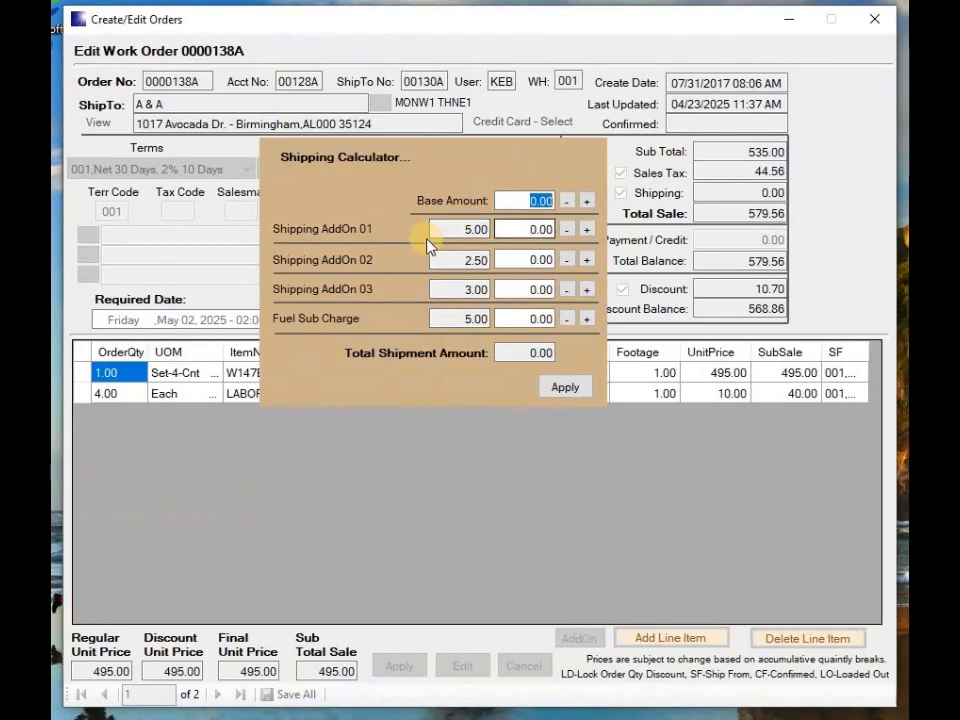
# Add the 5.00 Fuel Sub Charge and the 2.50 Shipping AddOn 02 to the order's shipping and apply them.
pyautogui.click(590, 318)
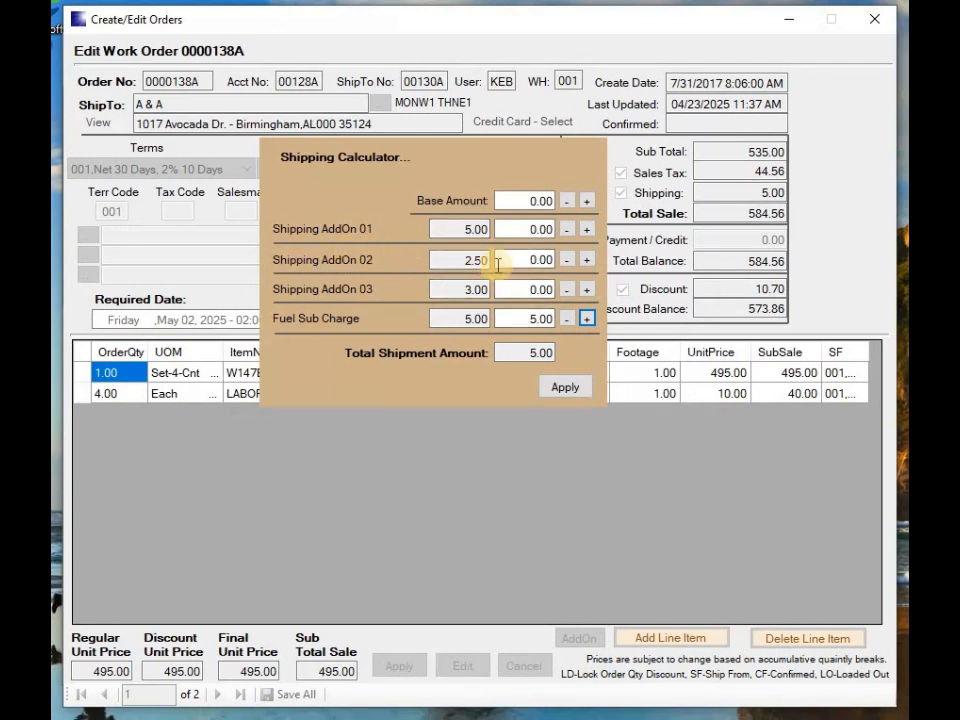
pyautogui.click(589, 260)
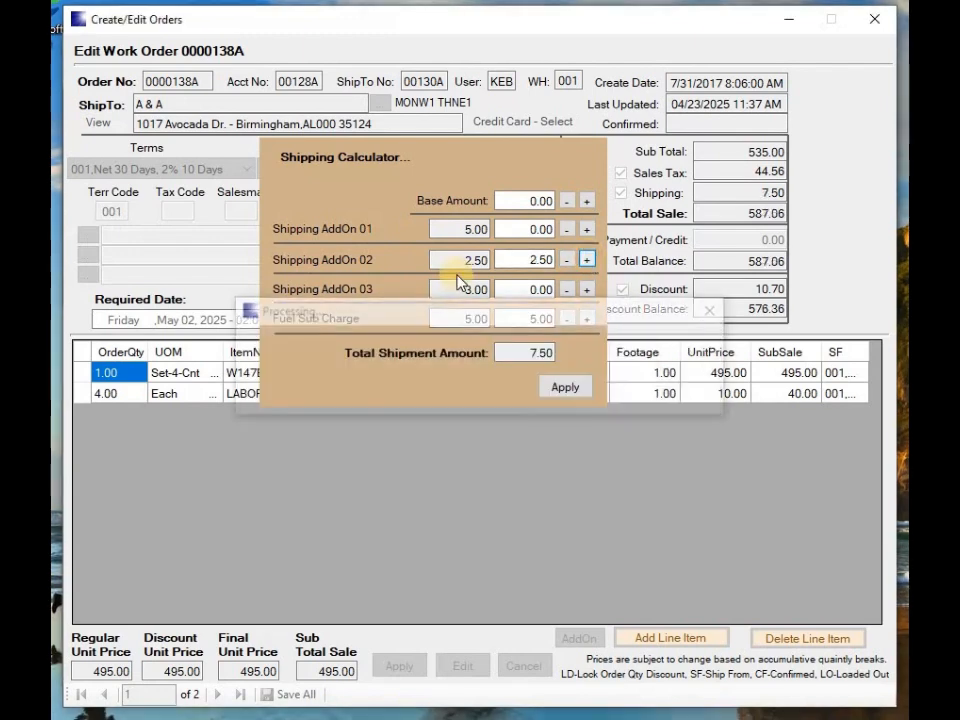
pyautogui.click(570, 389)
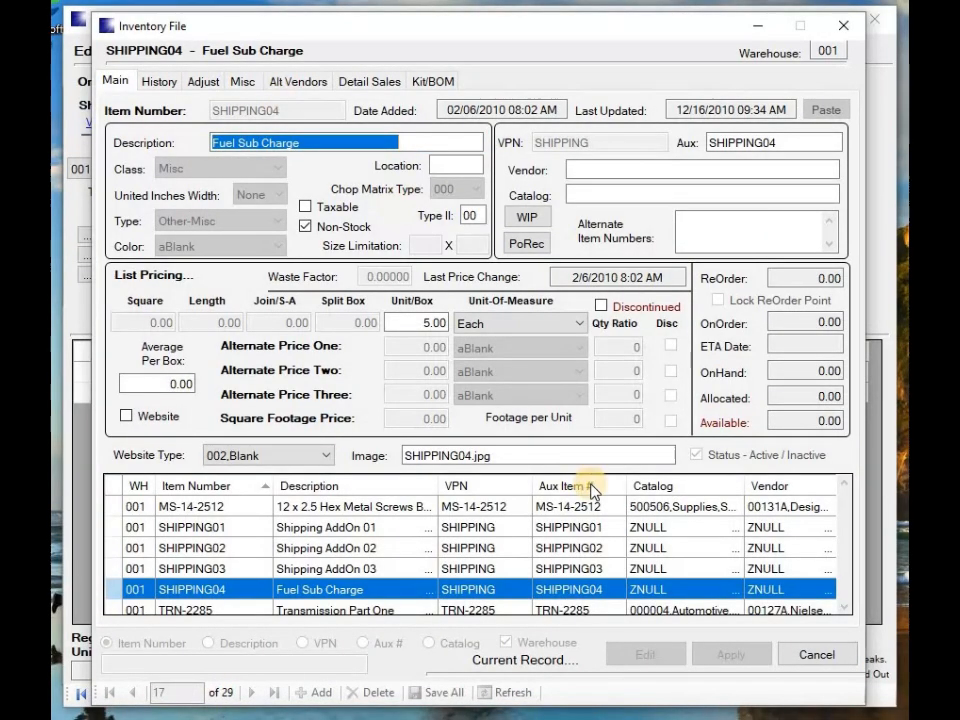
# Cancel out of SHIPPING04, view the TRN-2285 Transmission Part One record, and cancel out of it.
pyautogui.click(818, 657)
pyautogui.click(843, 605)
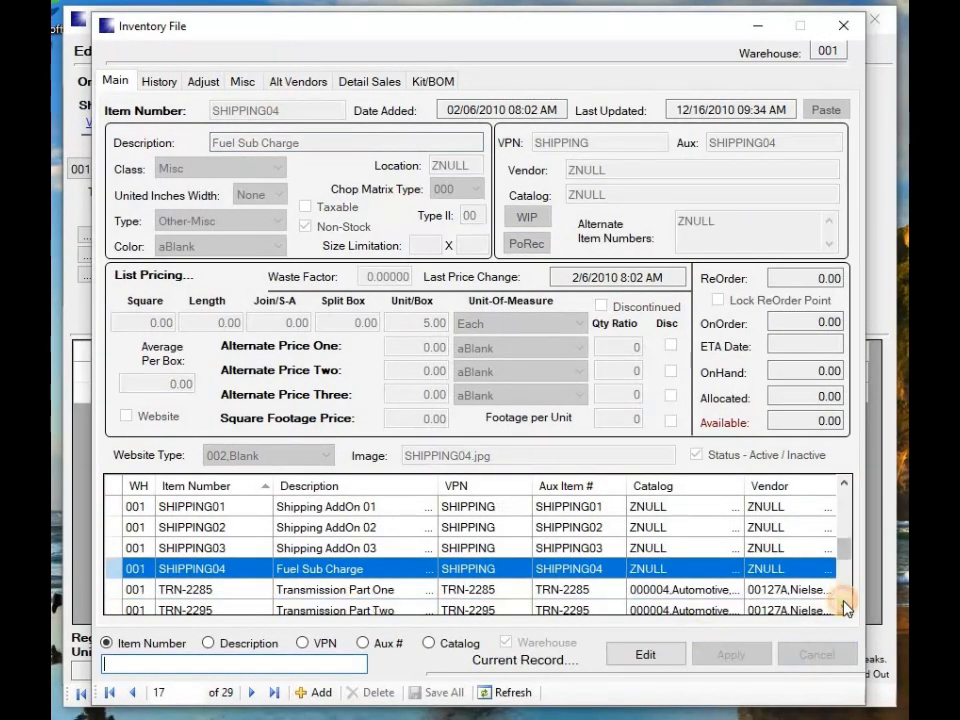
pyautogui.click(843, 605)
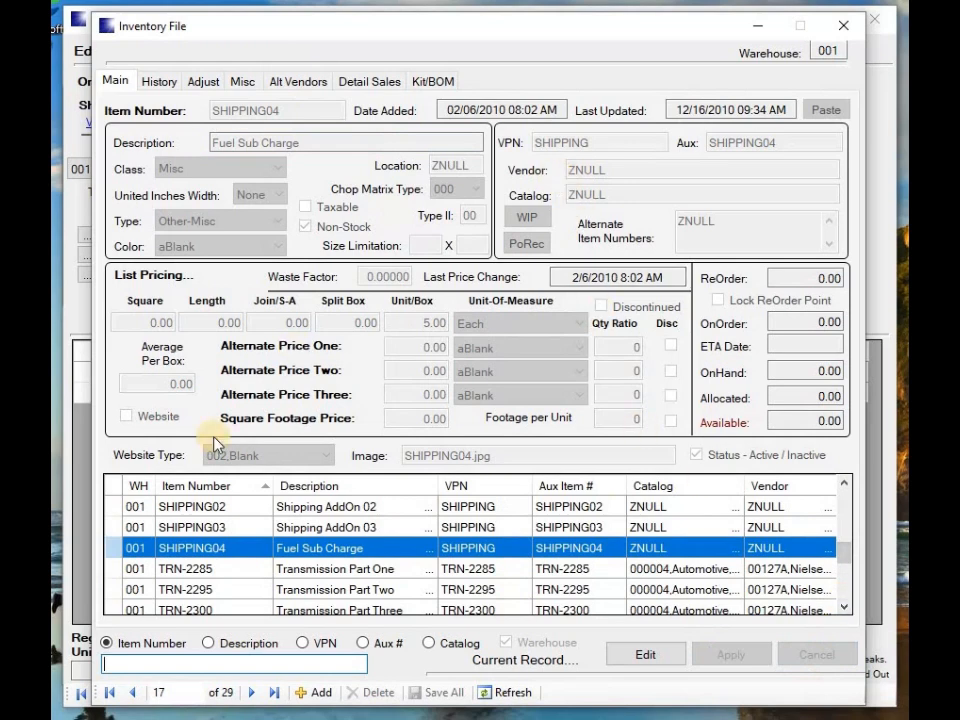
pyautogui.doubleClick(111, 568)
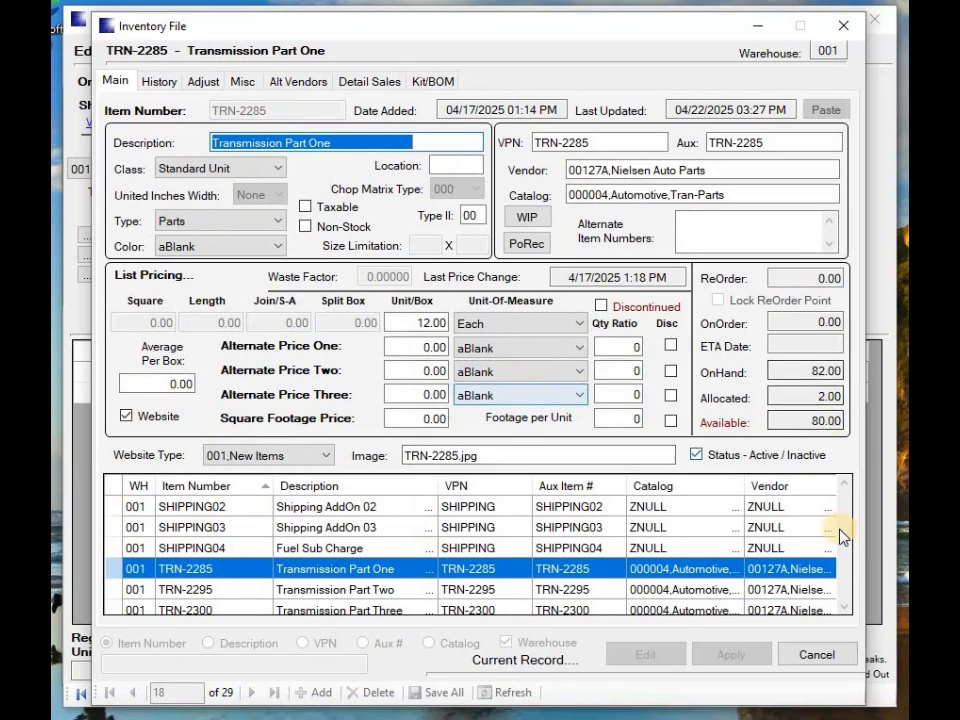
pyautogui.click(824, 655)
pyautogui.click(825, 652)
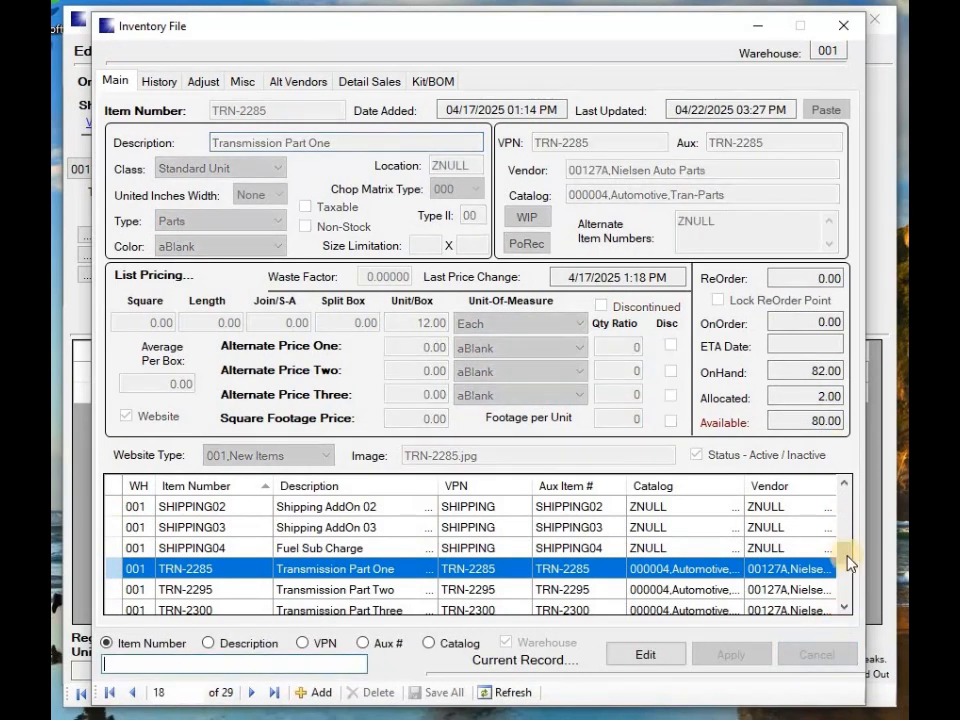
# Open item B110 and remove a digit from its catalog code to bring up the Catalog Selection lookup.
pyautogui.moveTo(846, 557); pyautogui.dragTo(849, 488)
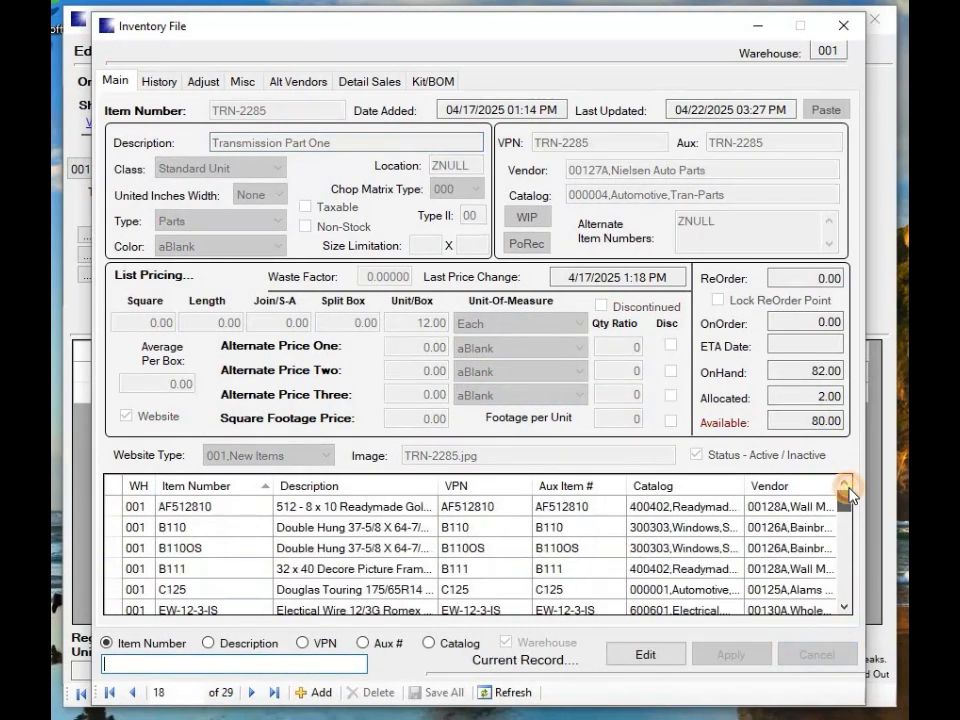
pyautogui.doubleClick(112, 533)
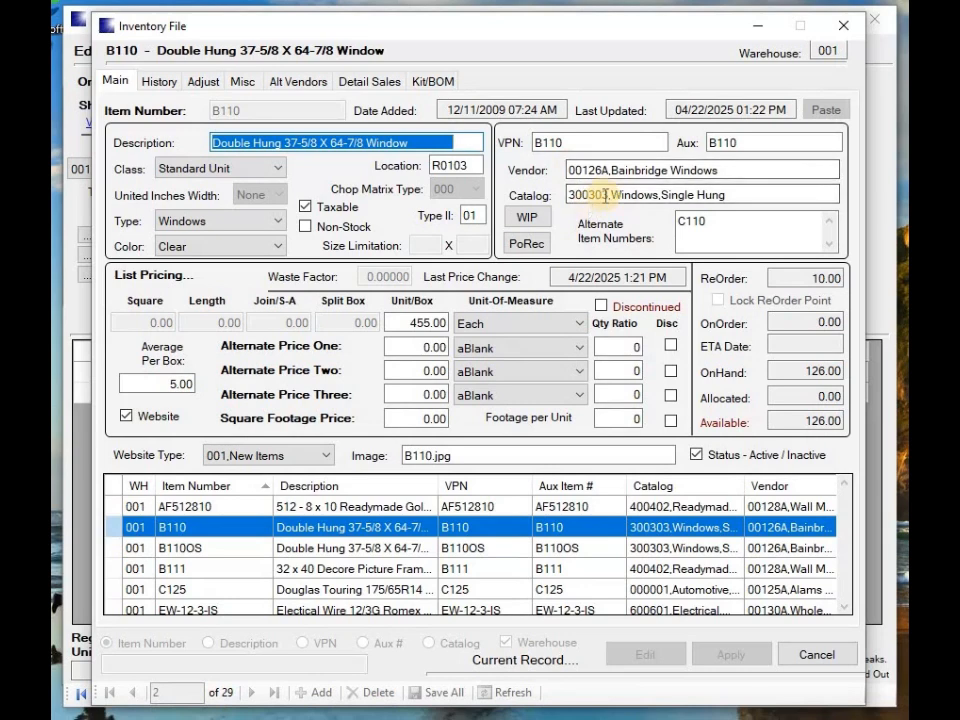
pyautogui.click(600, 196)
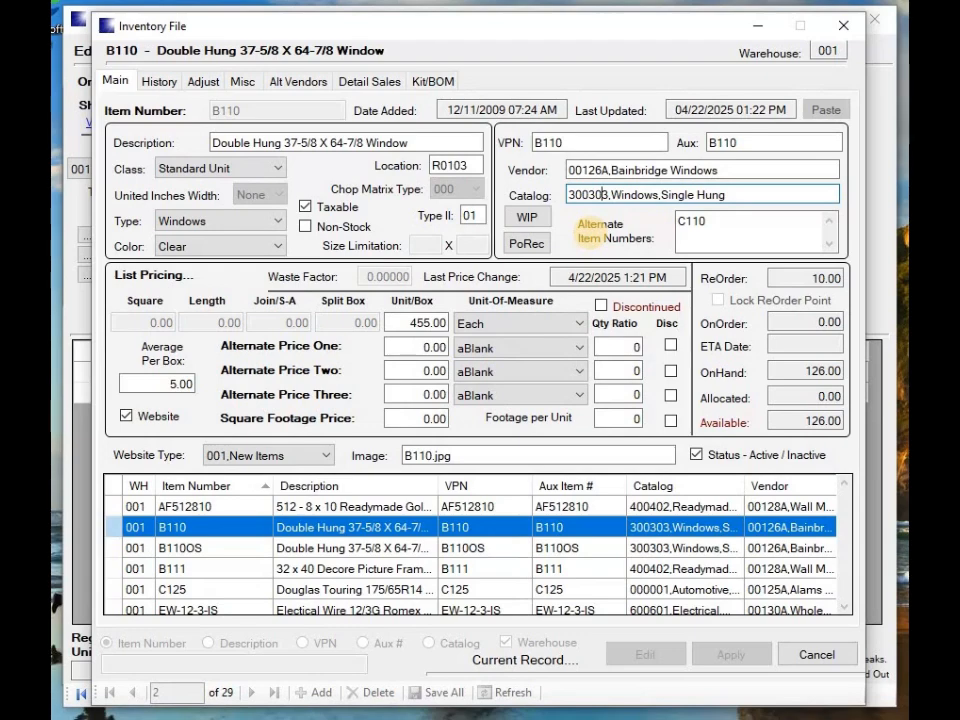
pyautogui.press('BackSpace')
pyautogui.press('Tab')
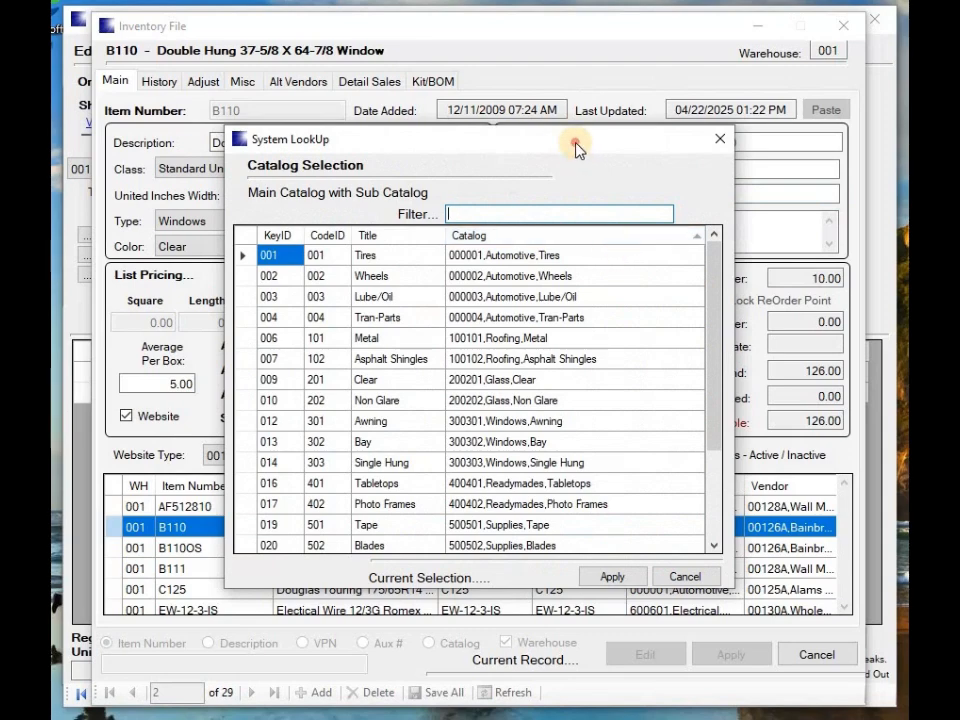
pyautogui.moveTo(575, 142); pyautogui.dragTo(573, 190)
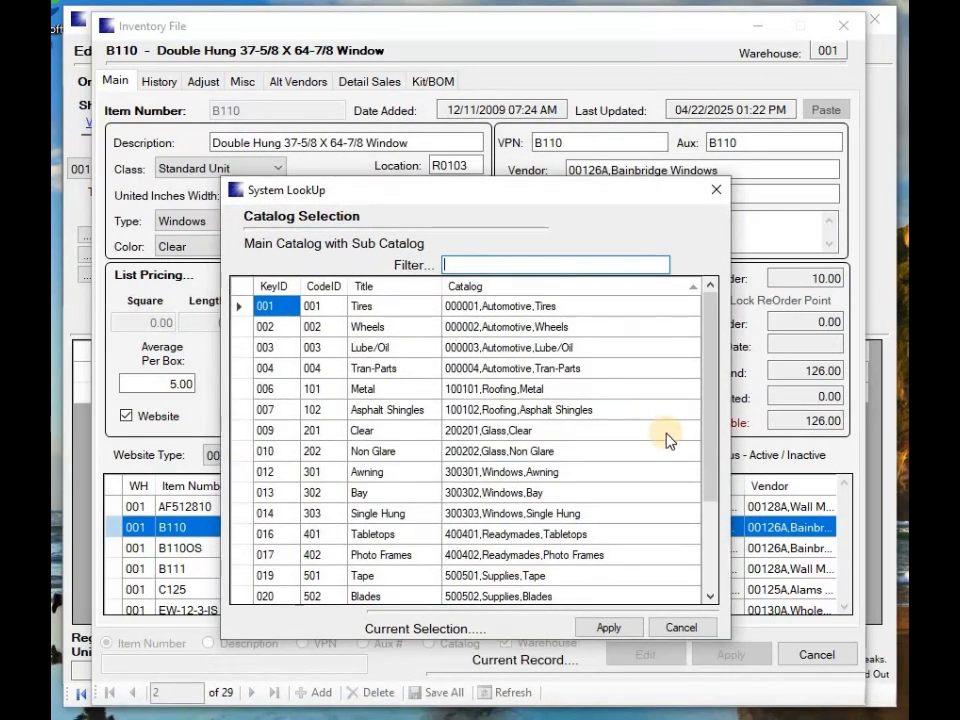
# Look through the catalog list, choose 300303,Windows,Single Hung for B110, and cancel out of the record.
pyautogui.click(711, 596)
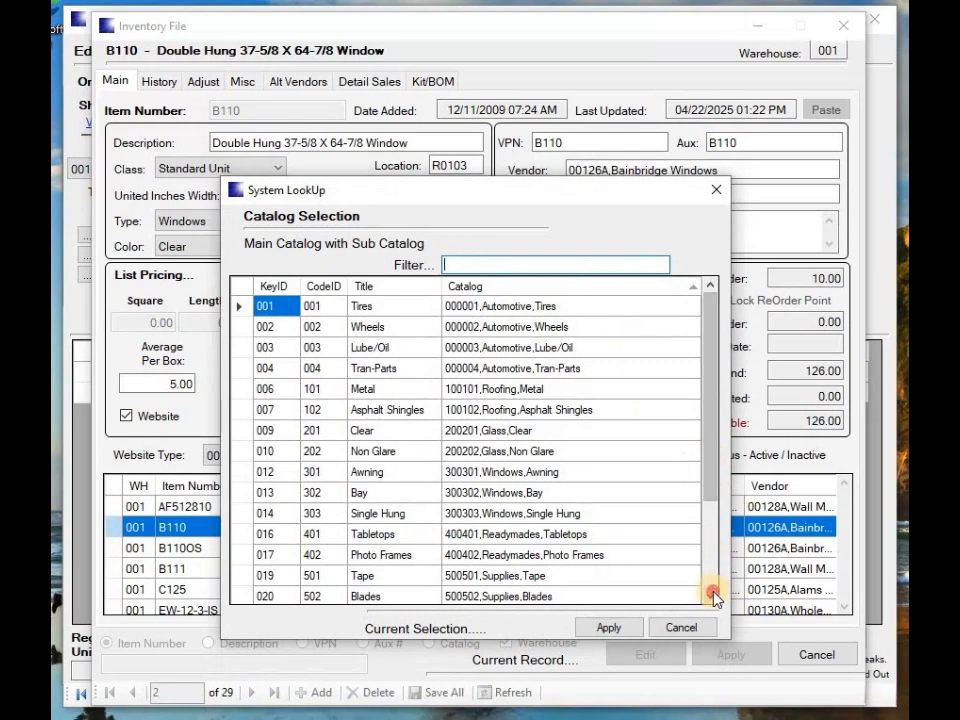
pyautogui.click(711, 596)
pyautogui.click(711, 596)
pyautogui.click(711, 596)
pyautogui.click(711, 596)
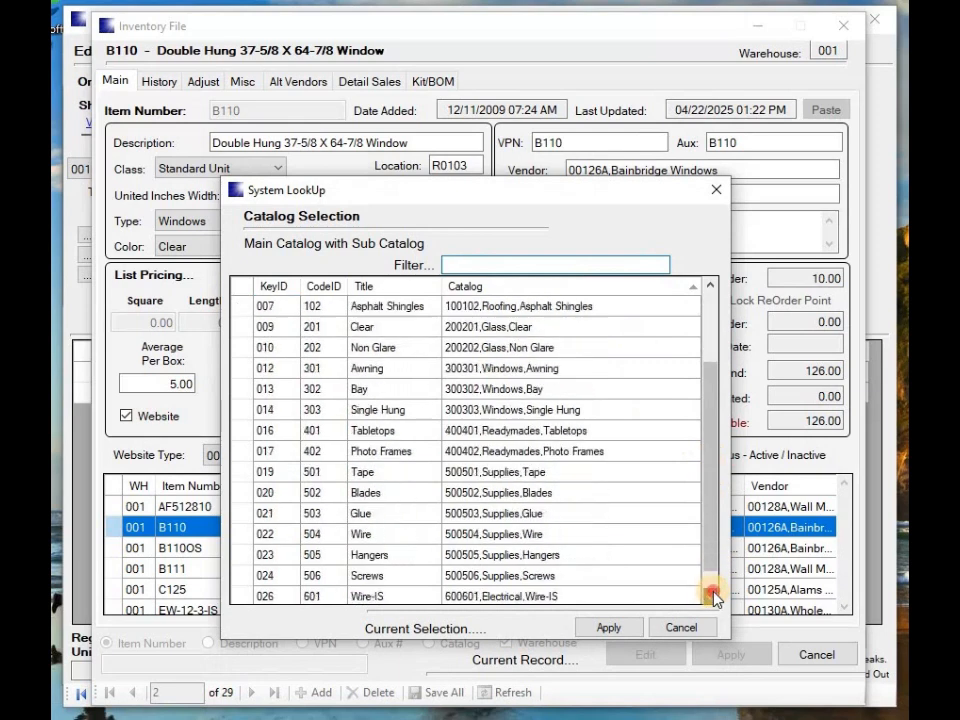
pyautogui.click(711, 596)
pyautogui.click(713, 597)
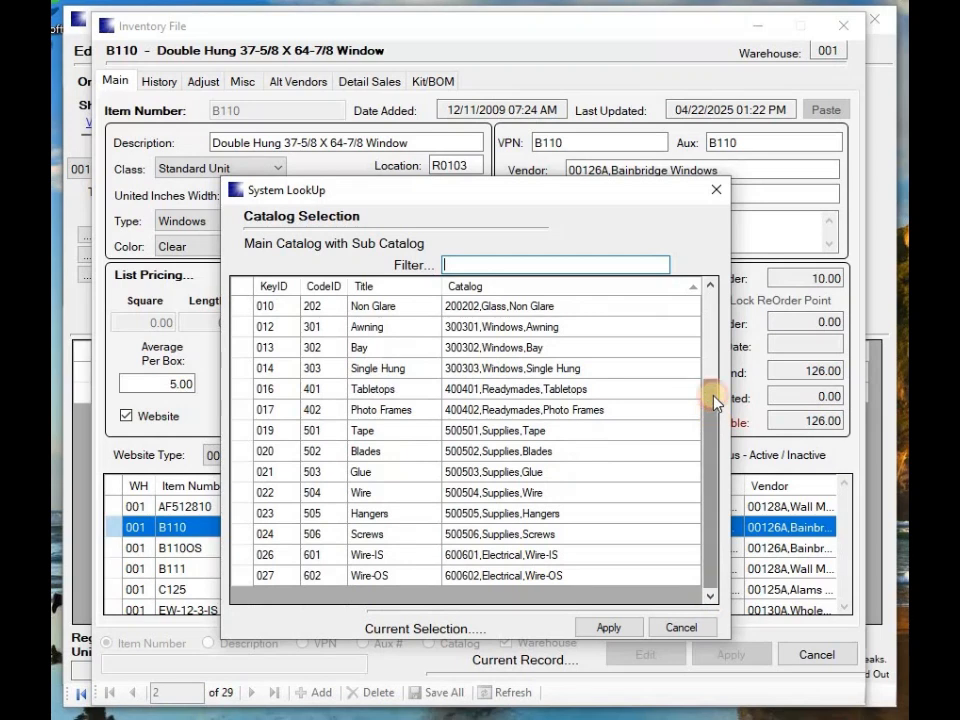
pyautogui.scroll(2, 513, 410)
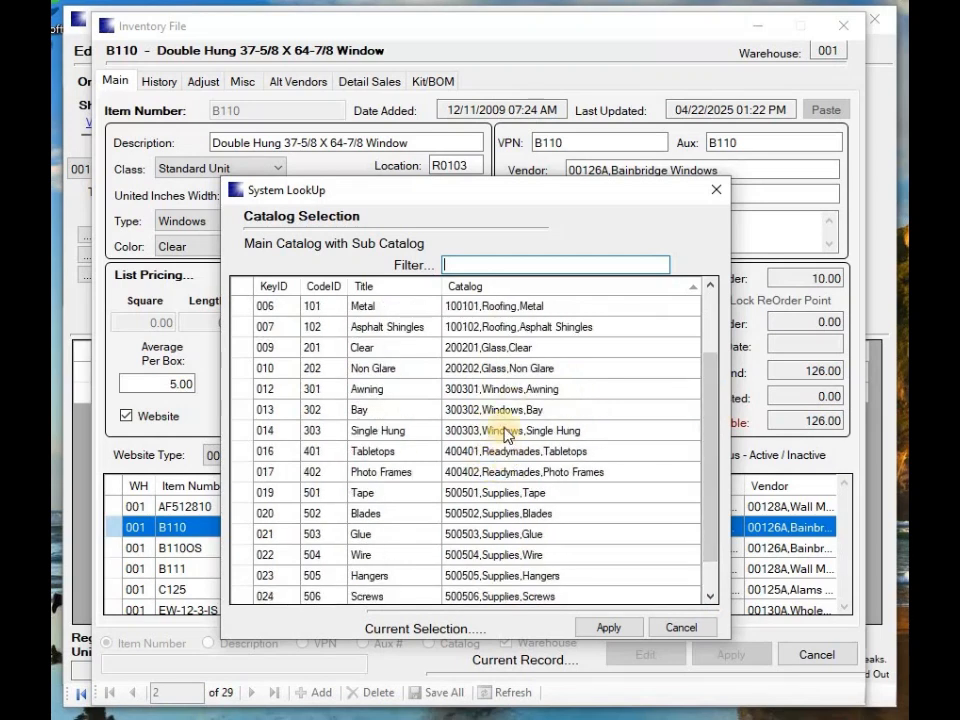
pyautogui.click(507, 432)
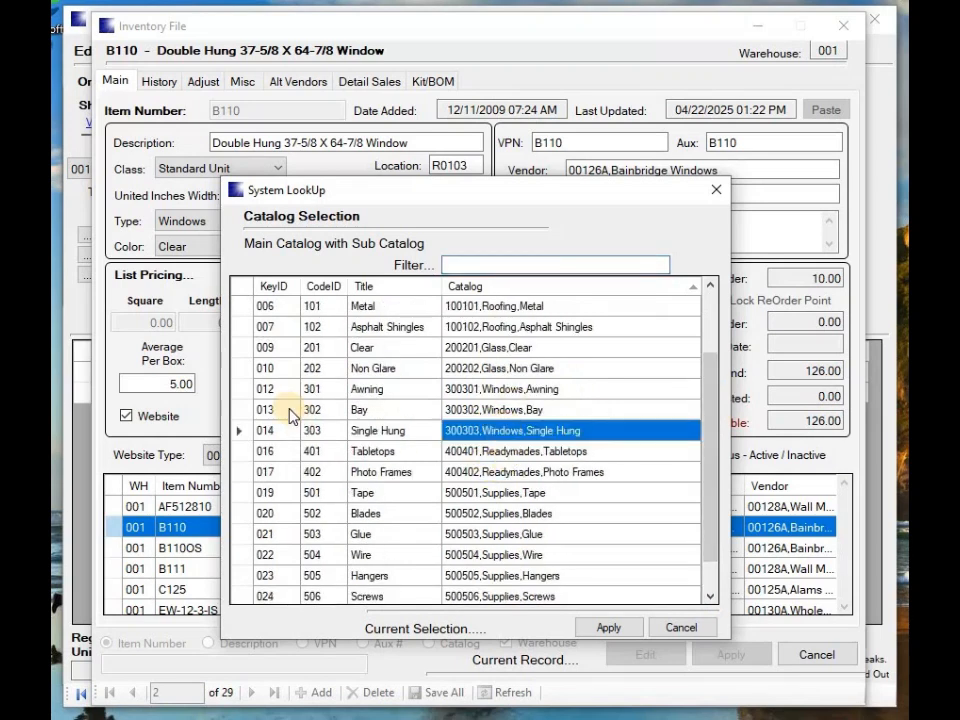
pyautogui.doubleClick(240, 437)
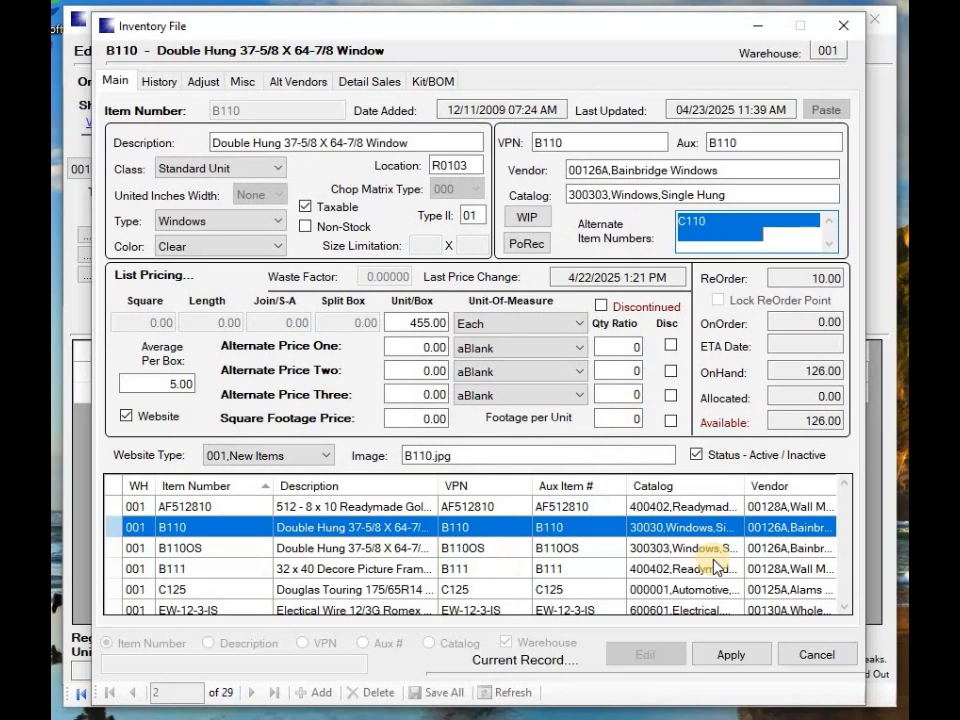
pyautogui.click(817, 658)
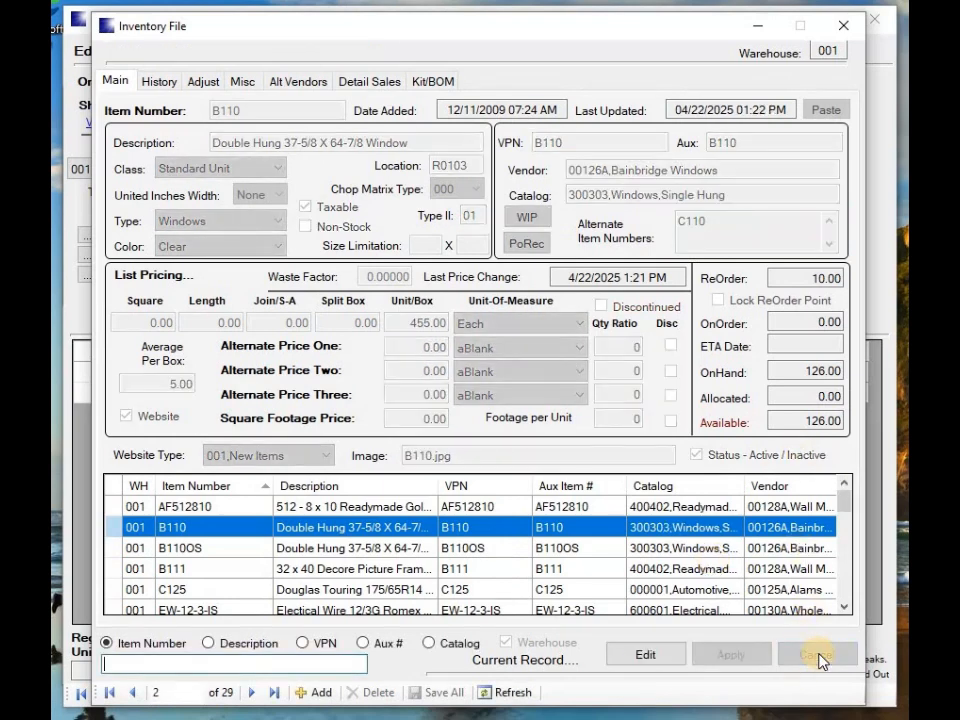